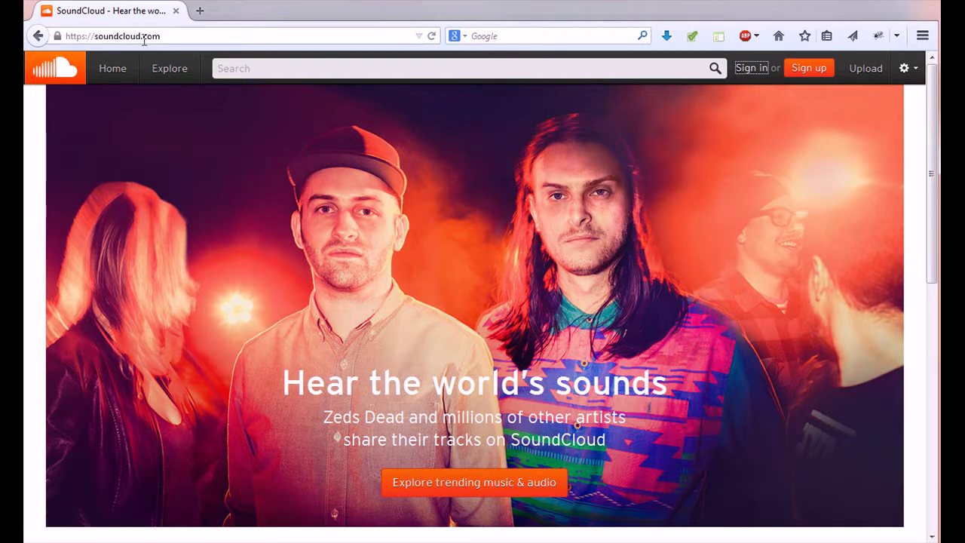
# Sign in with the account's username and password, with Remember me ticked.
pyautogui.click(759, 75)
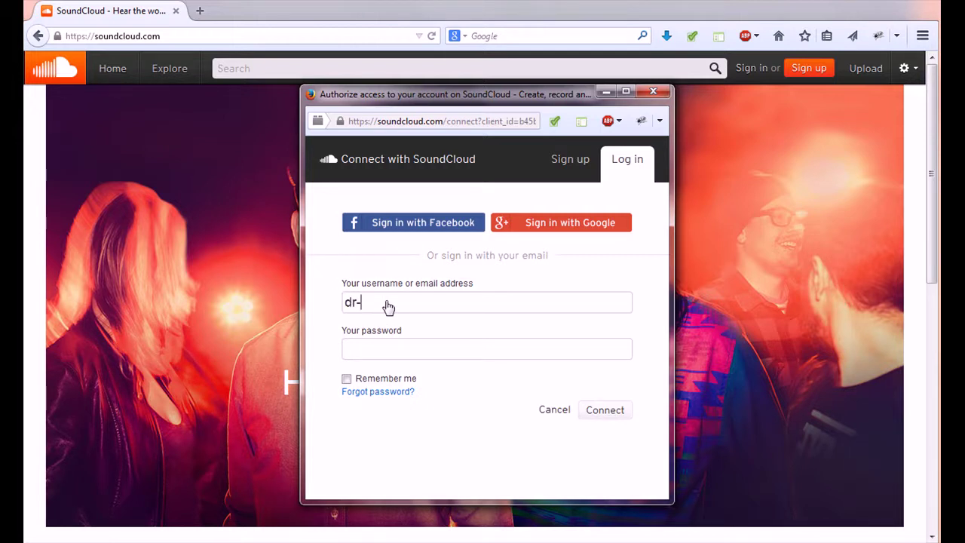
pyautogui.write('dr-arnzen')
pyautogui.write('••••••')
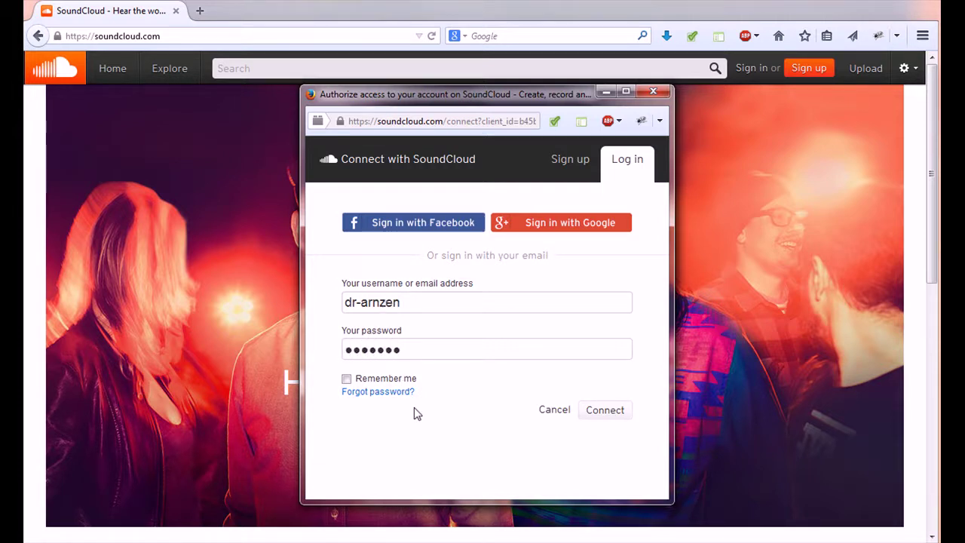
pyautogui.click(347, 379)
pyautogui.click(603, 417)
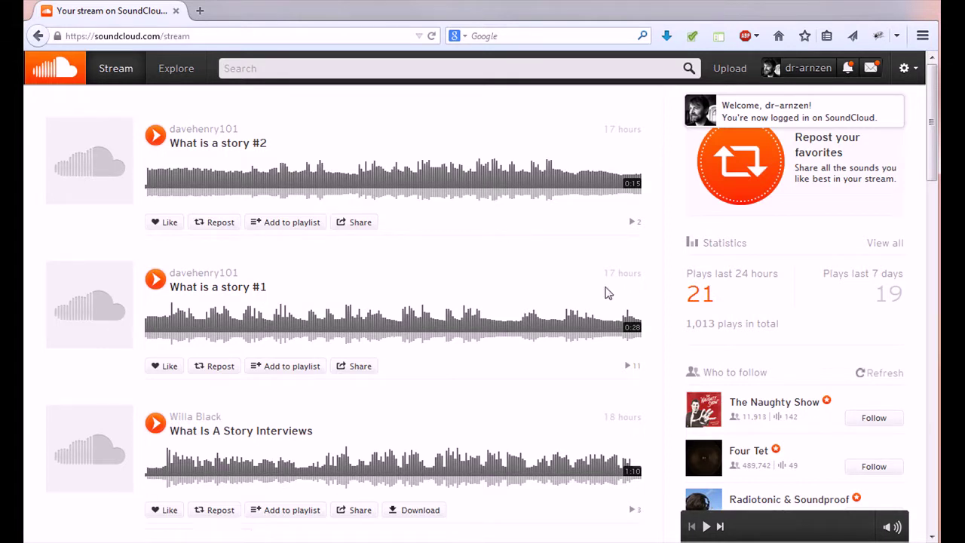
# Dismiss the welcome notice, check notifications and messages, then open the username menu.
pyautogui.click(893, 113)
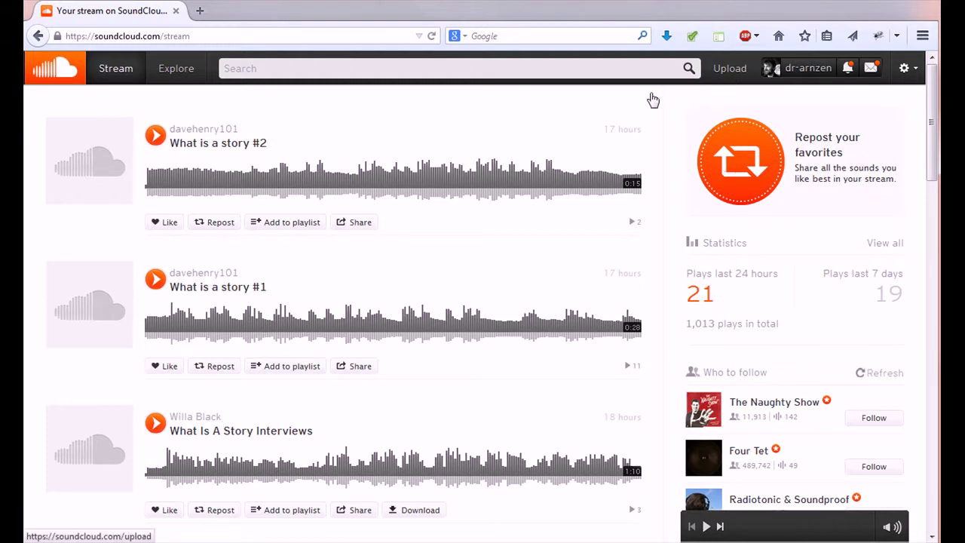
pyautogui.click(848, 71)
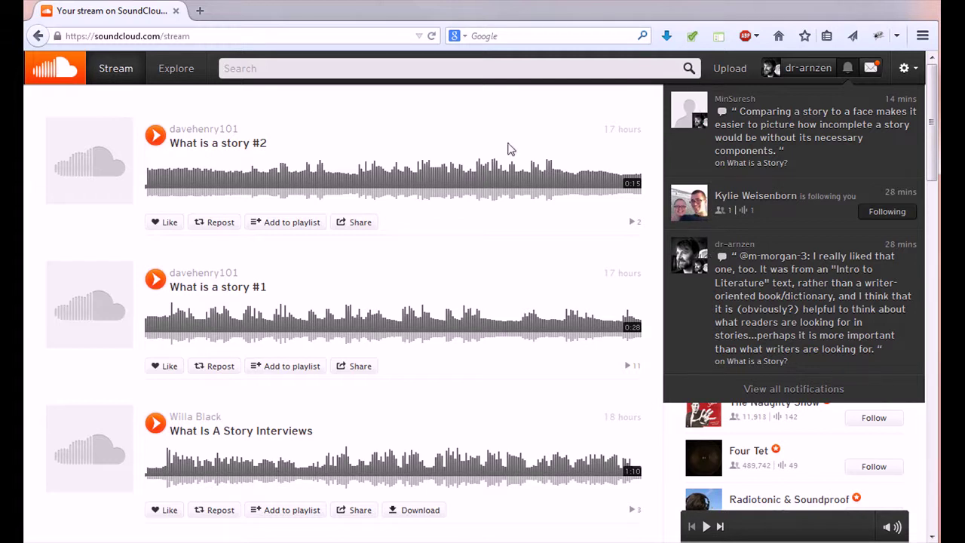
pyautogui.click(871, 68)
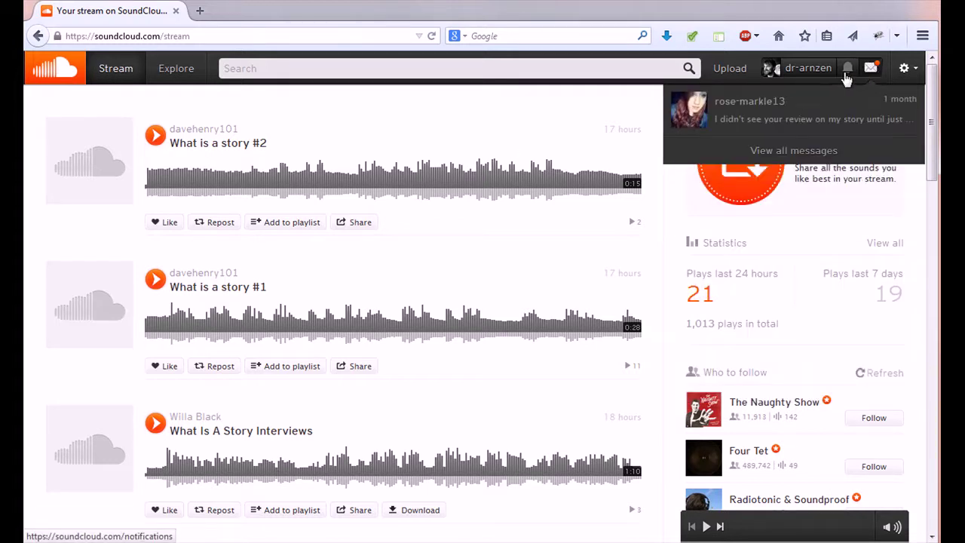
pyautogui.click(797, 66)
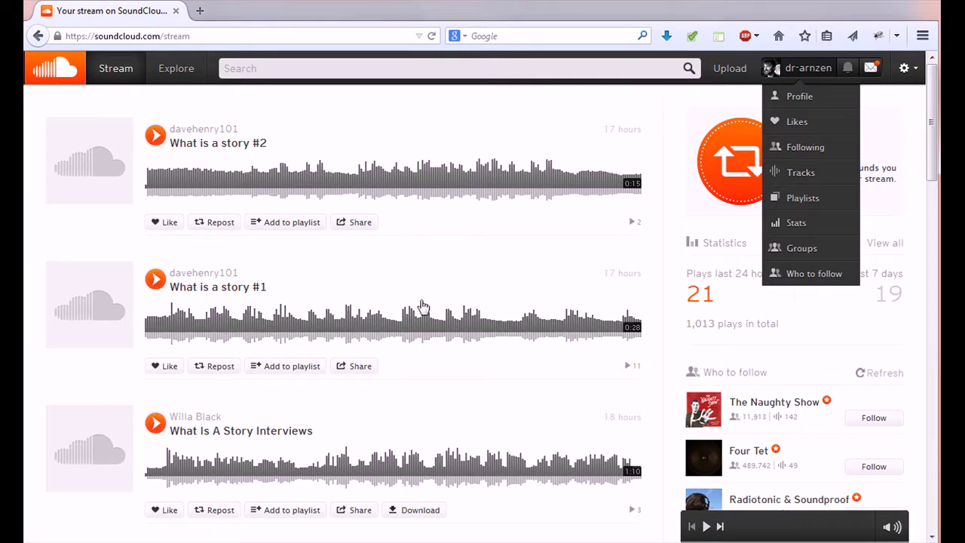
pyautogui.scroll(-10, 423, 307)
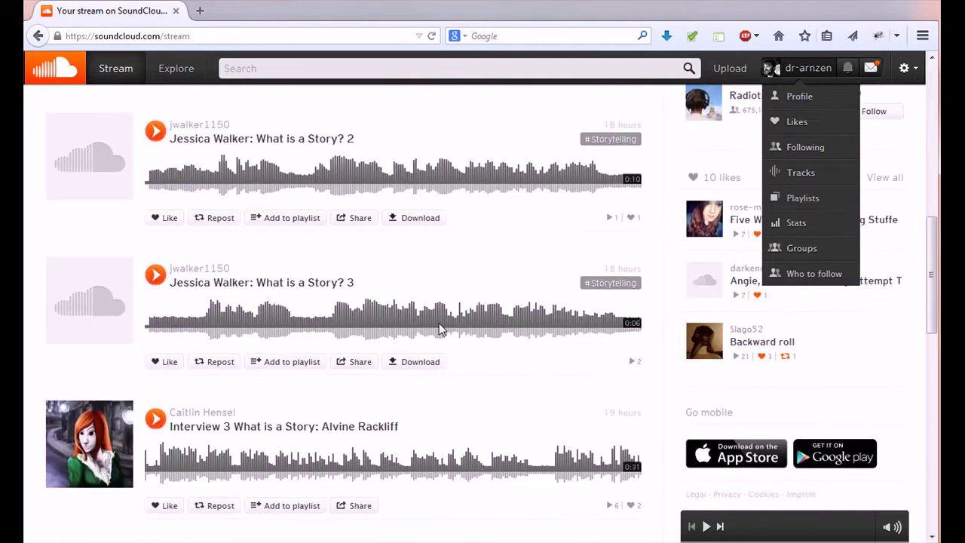
pyautogui.scroll(-14, 439, 322)
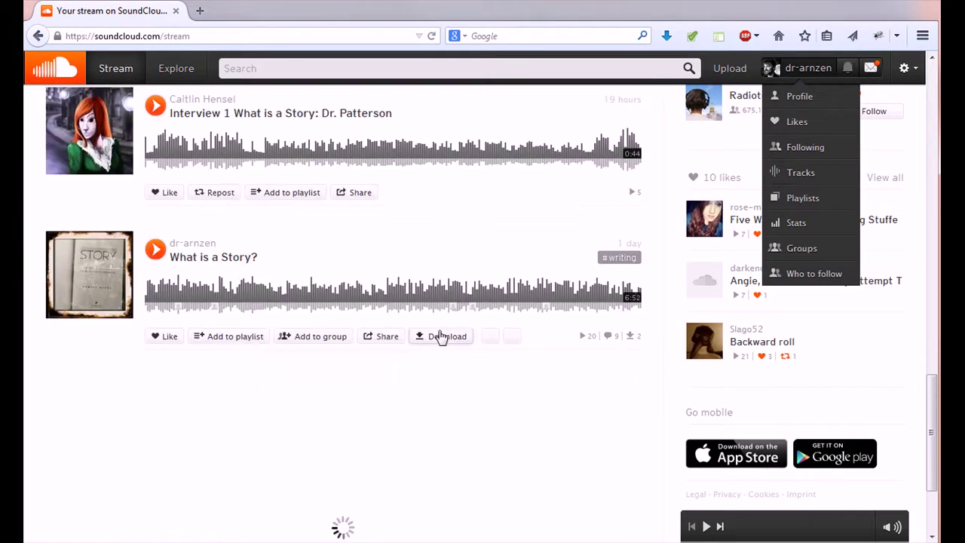
pyautogui.scroll(8, 443, 339)
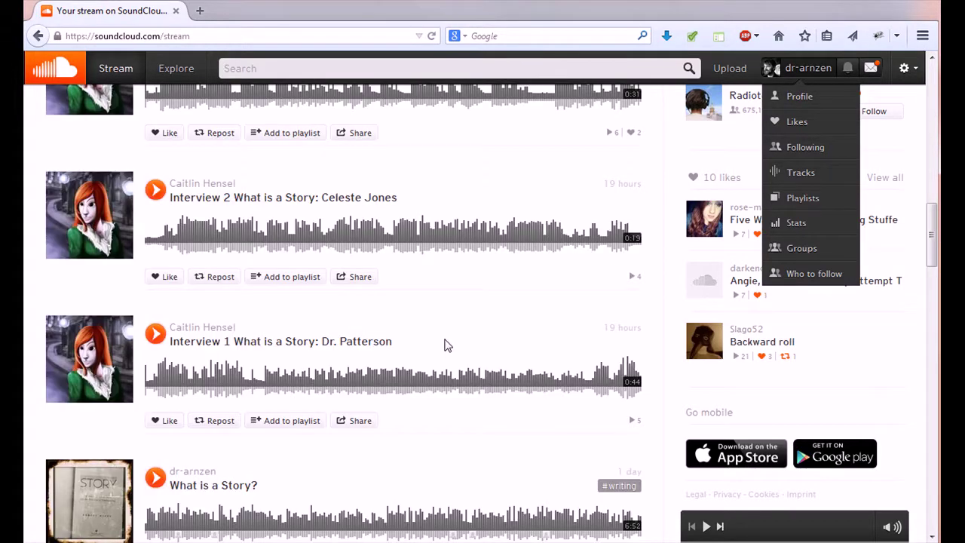
pyautogui.scroll(20, 445, 345)
pyautogui.scroll(-8, 445, 325)
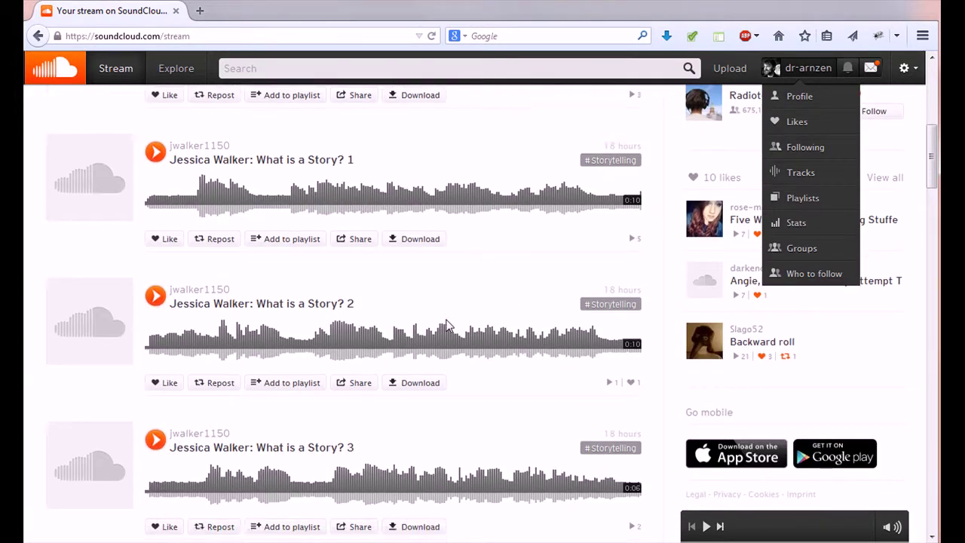
pyautogui.scroll(-15, 446, 325)
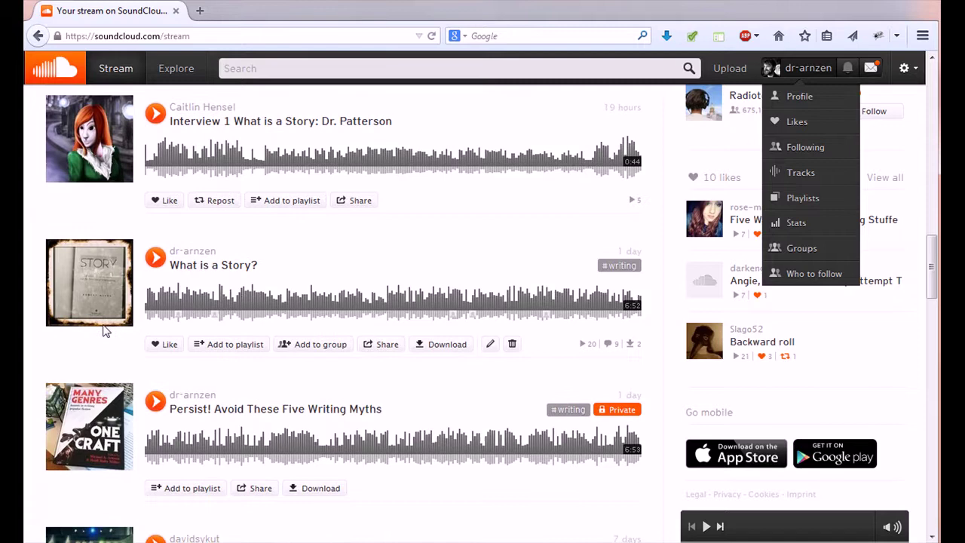
pyautogui.scroll(-1, 105, 332)
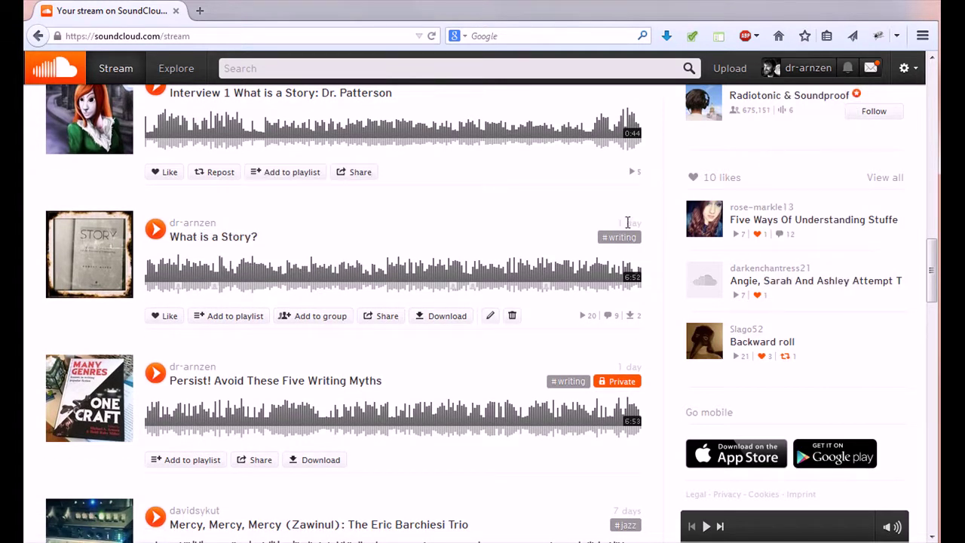
pyautogui.scroll(13, 585, 233)
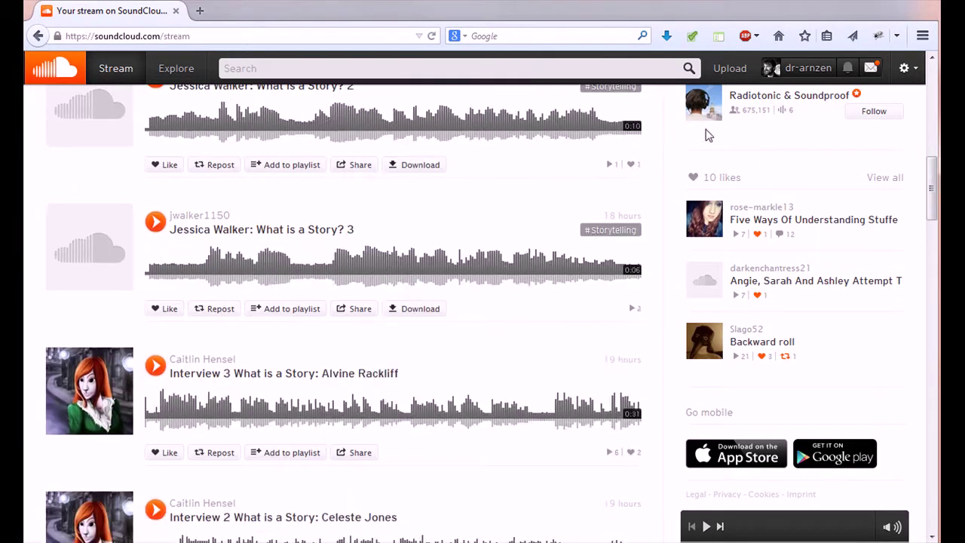
pyautogui.scroll(14, 819, 119)
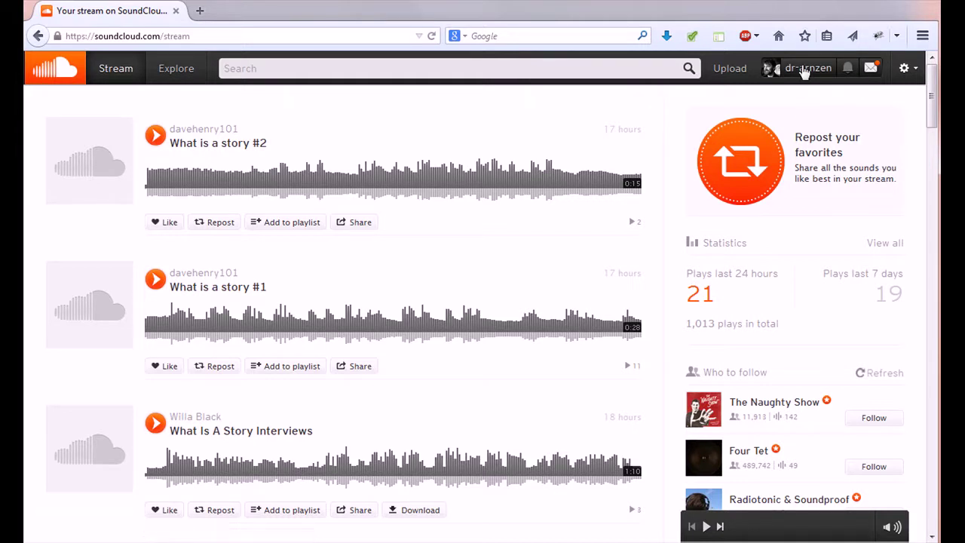
pyautogui.click(805, 70)
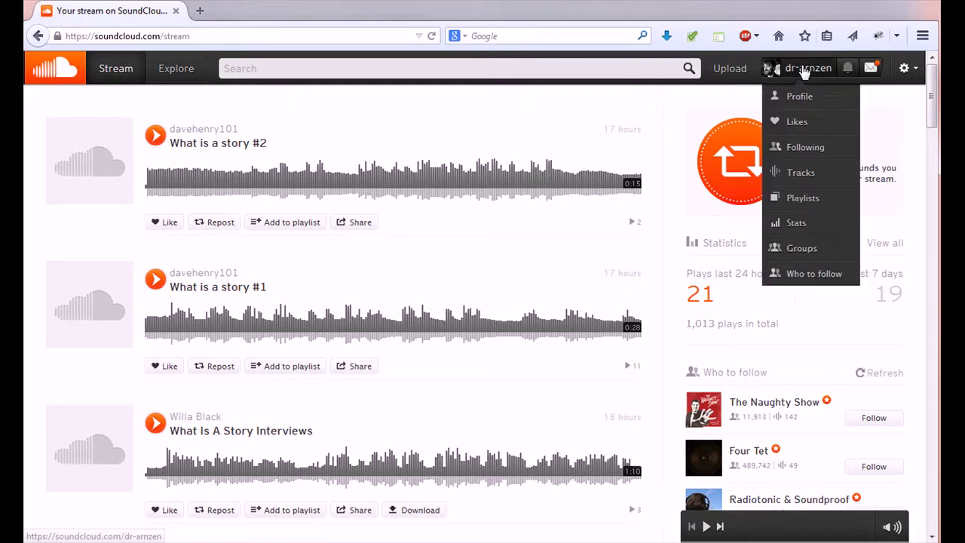
# Choose Groups from the user menu and open the EL232 Fiction Writing - Fall 2014 group.
pyautogui.click(807, 253)
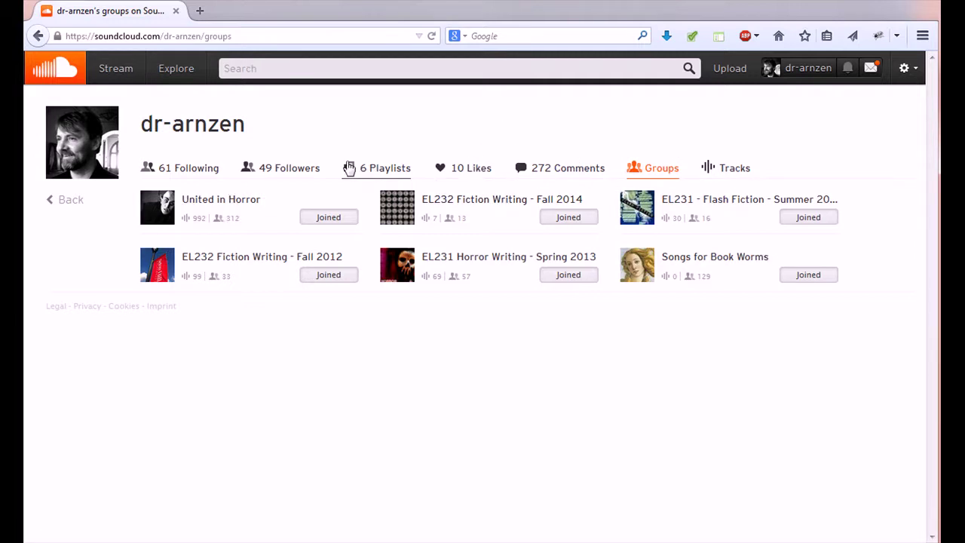
pyautogui.click(468, 202)
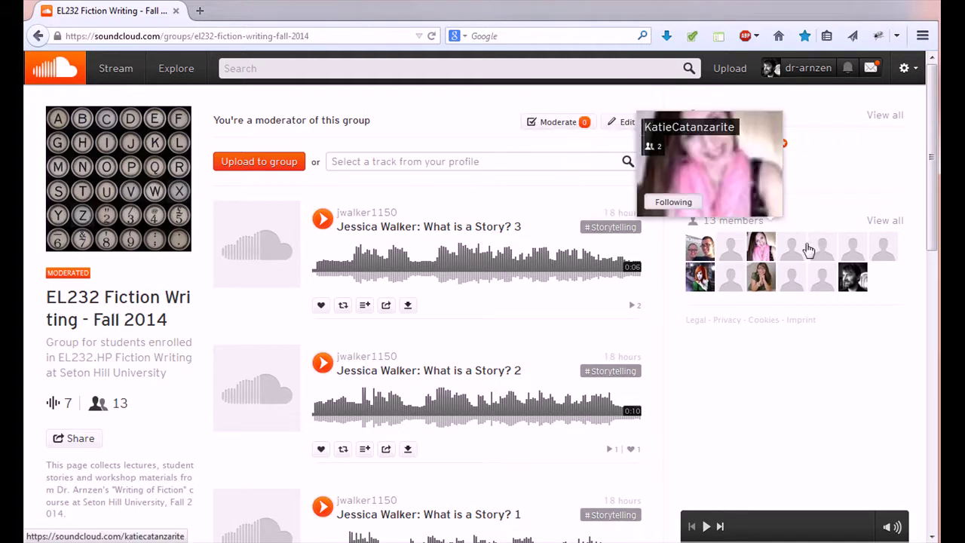
pyautogui.moveTo(723, 254)
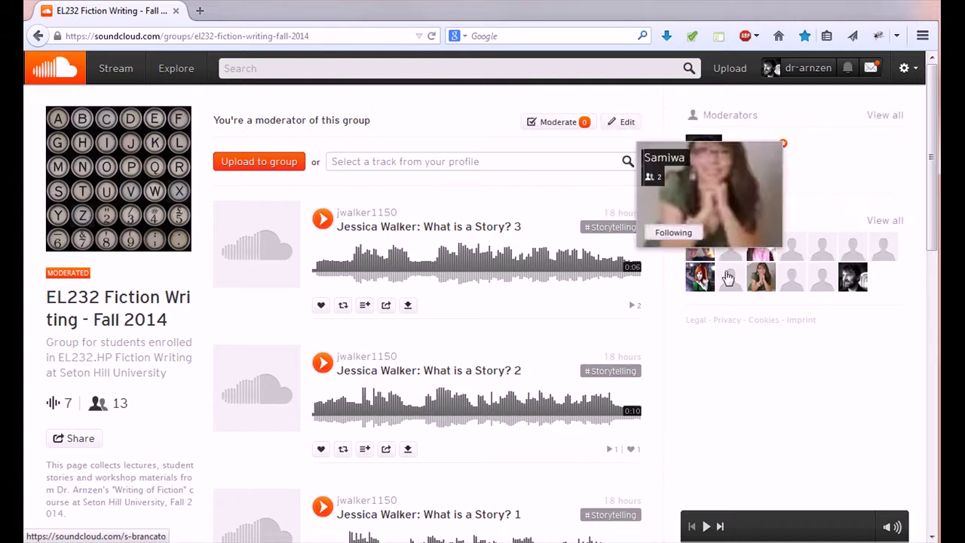
pyautogui.moveTo(778, 284)
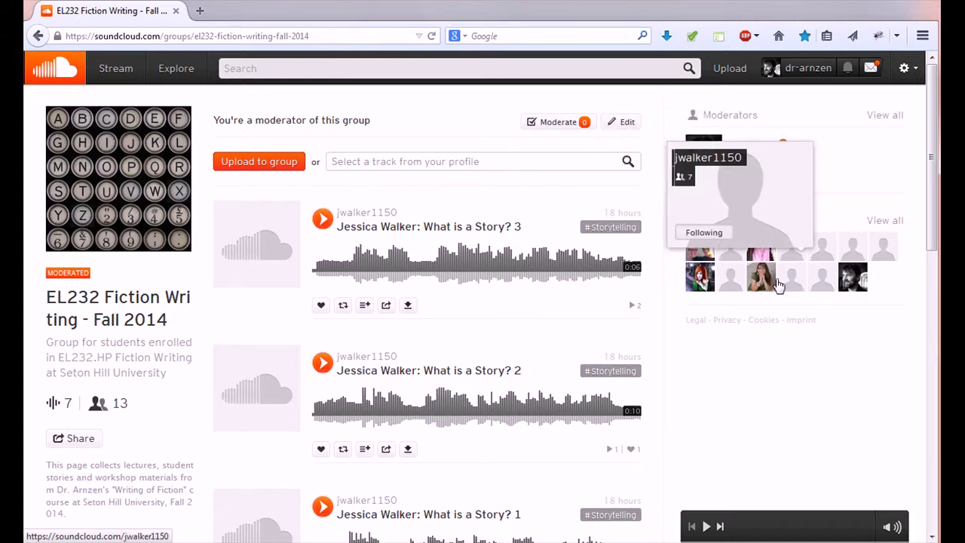
# List all 13 members of the EL232 group, then open the username menu.
pyautogui.click(885, 222)
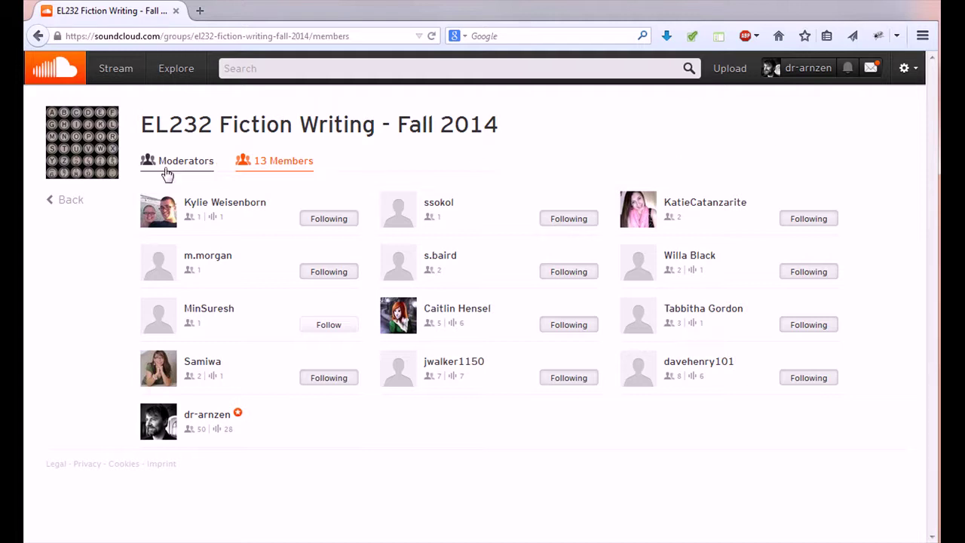
pyautogui.click(795, 70)
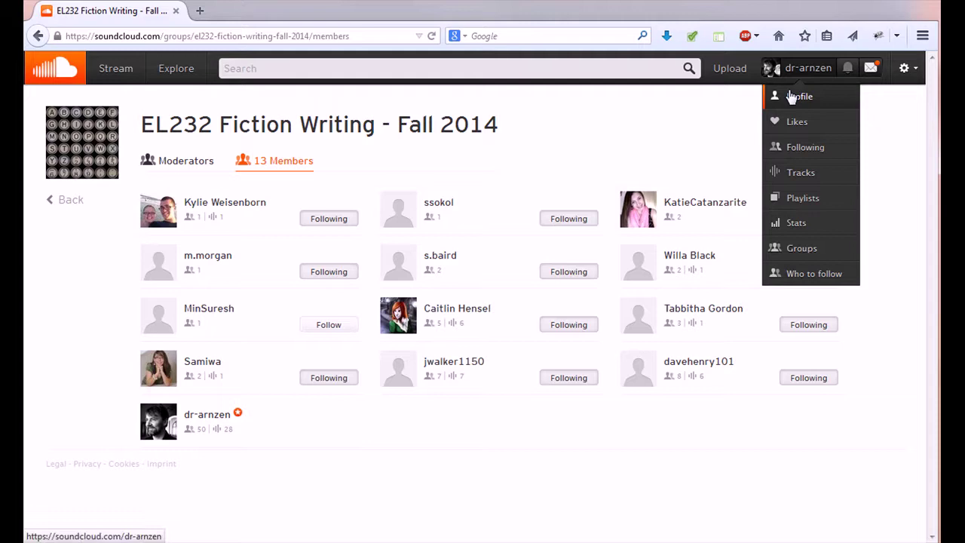
# Open your profile page and scroll down through its uploaded tracks and back up.
pyautogui.click(797, 96)
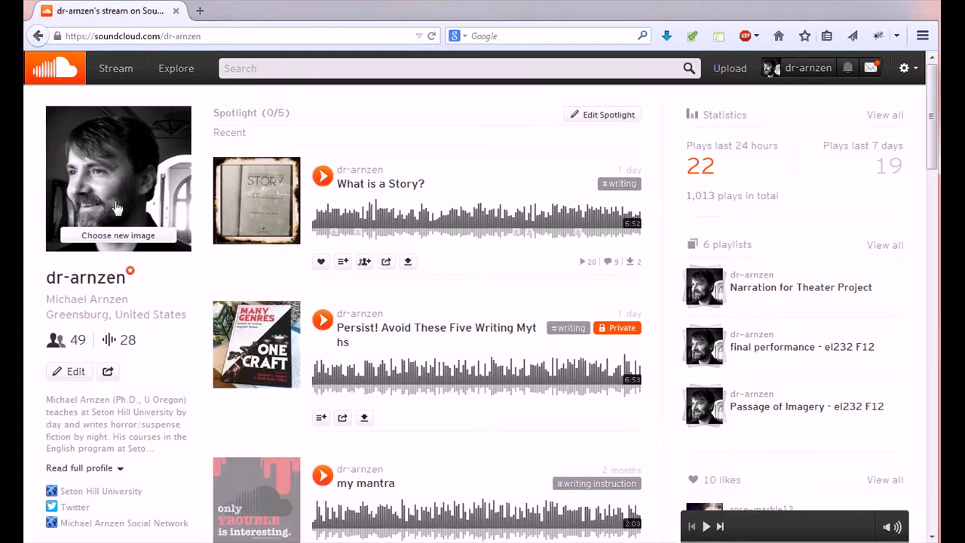
pyautogui.scroll(-3, 264, 230)
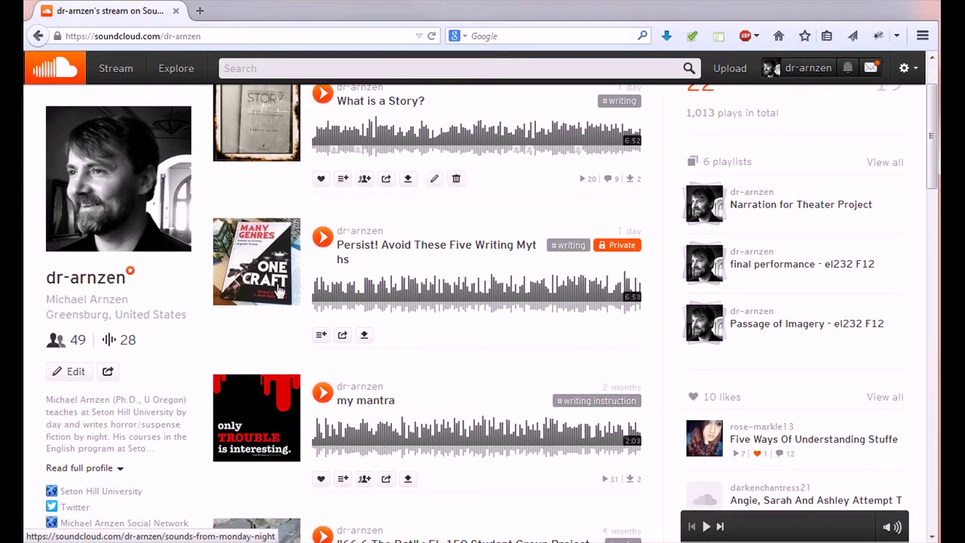
pyautogui.scroll(-4, 285, 281)
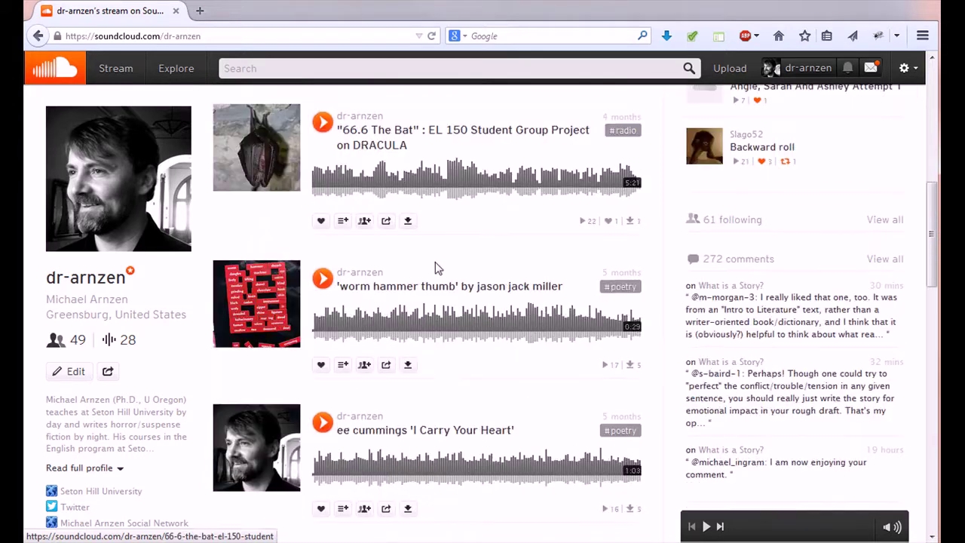
pyautogui.scroll(-2, 271, 302)
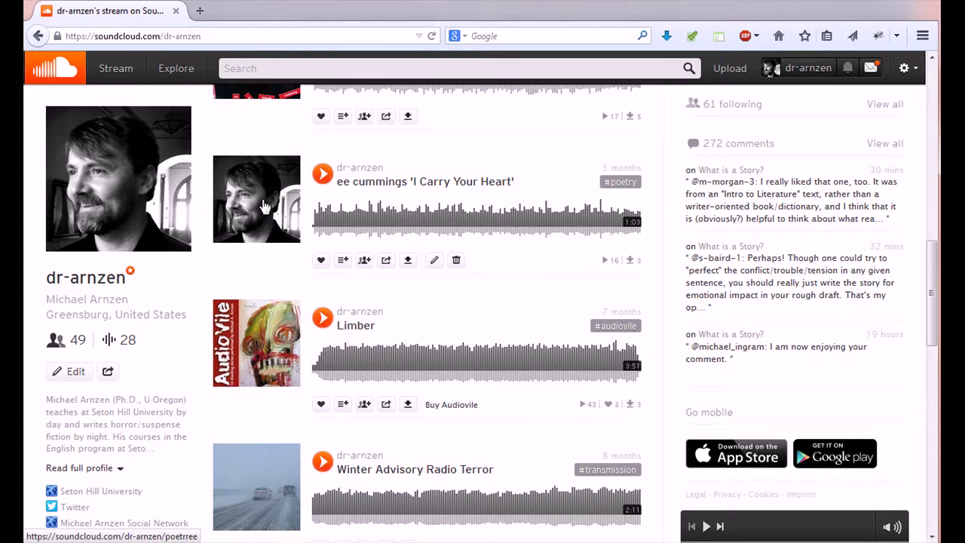
pyautogui.scroll(6, 241, 339)
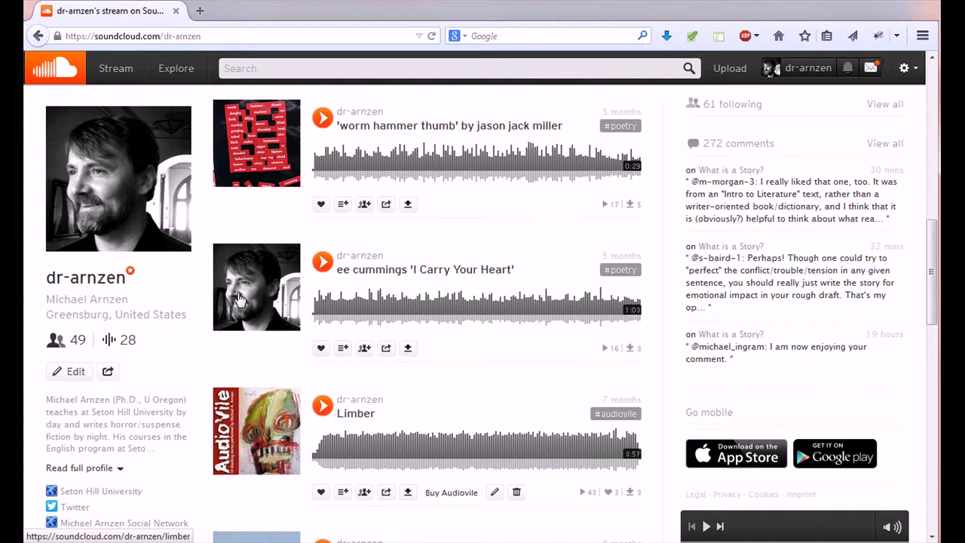
pyautogui.scroll(4, 240, 283)
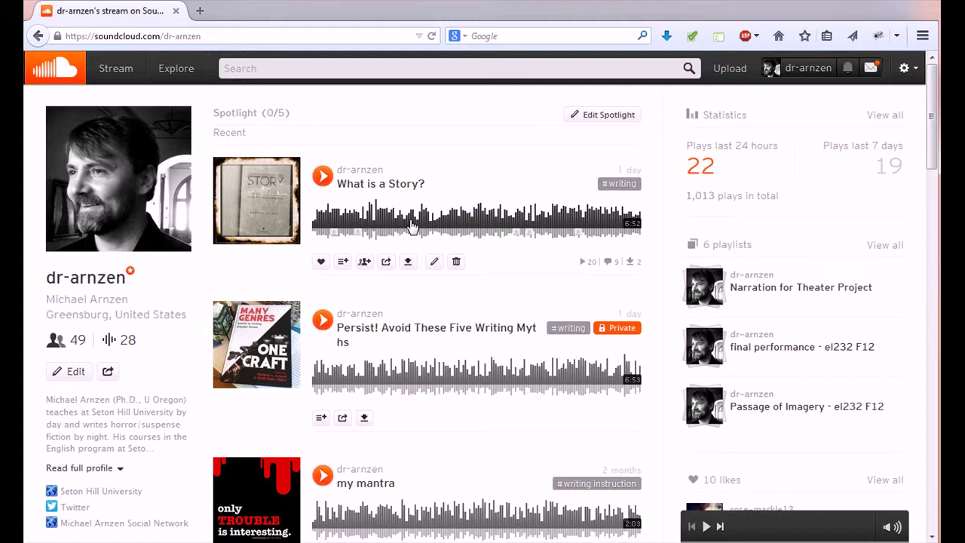
# Open the What is a Story? track page from the profile's track list.
pyautogui.click(381, 188)
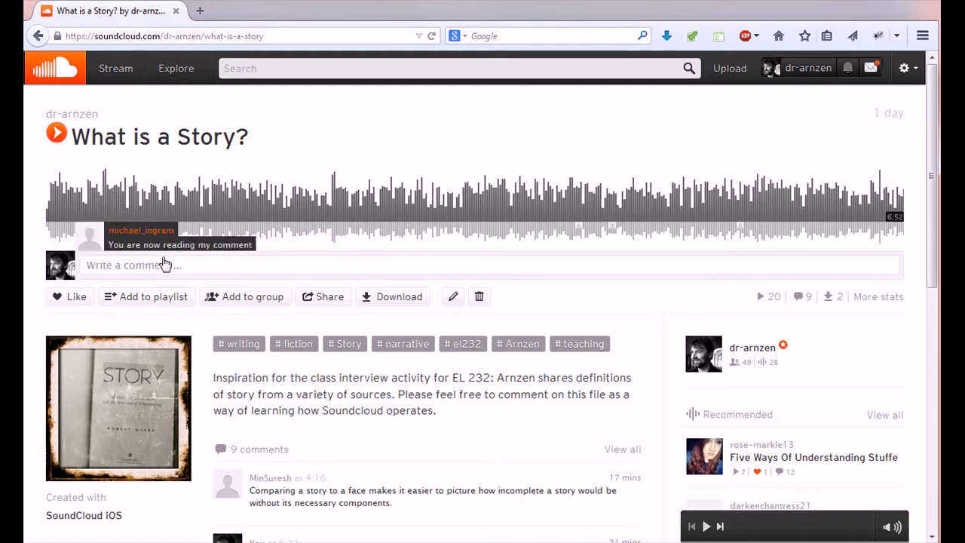
pyautogui.moveTo(169, 238)
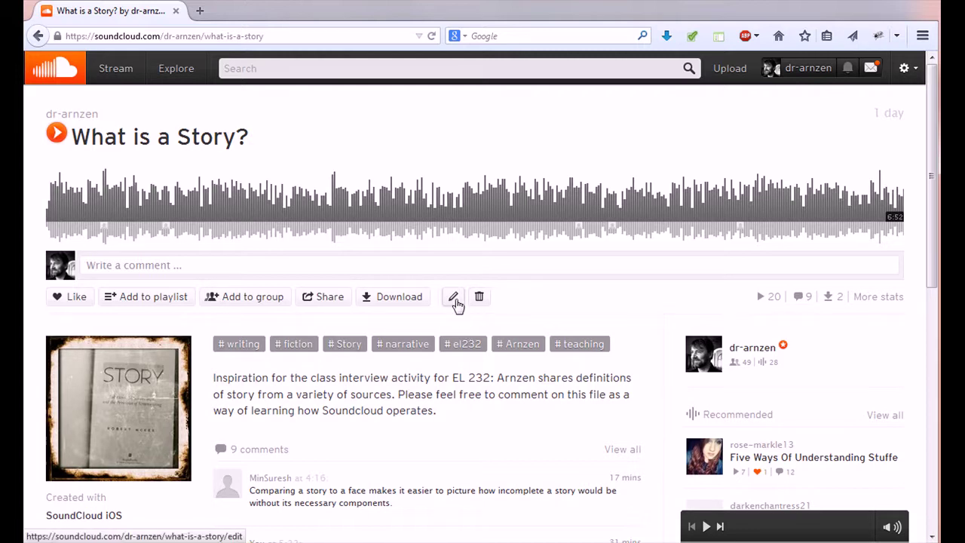
# Open the What is a Story? edit form and look over its title, tags and description unchanged.
pyautogui.click(454, 297)
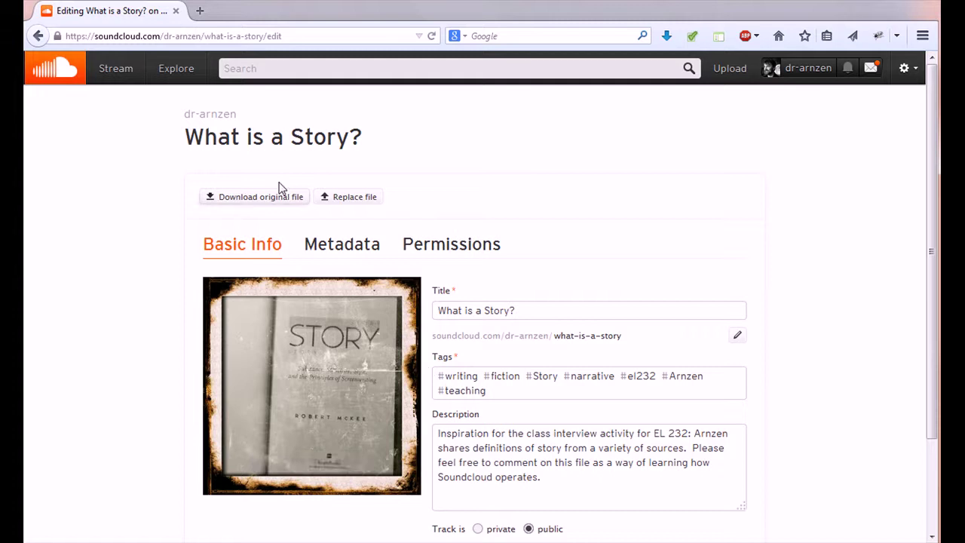
pyautogui.moveTo(309, 337)
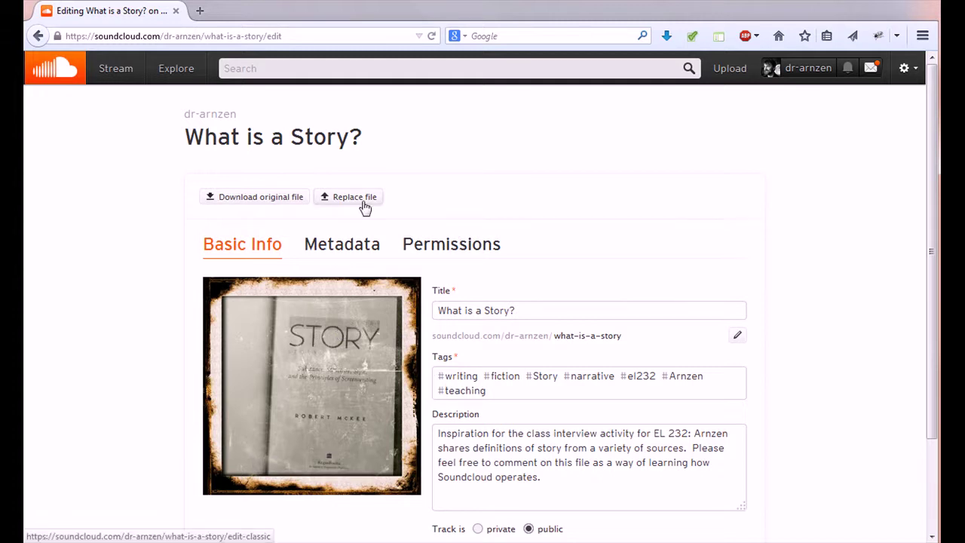
pyautogui.click(513, 310)
pyautogui.scroll(-2, 614, 308)
pyautogui.click(487, 308)
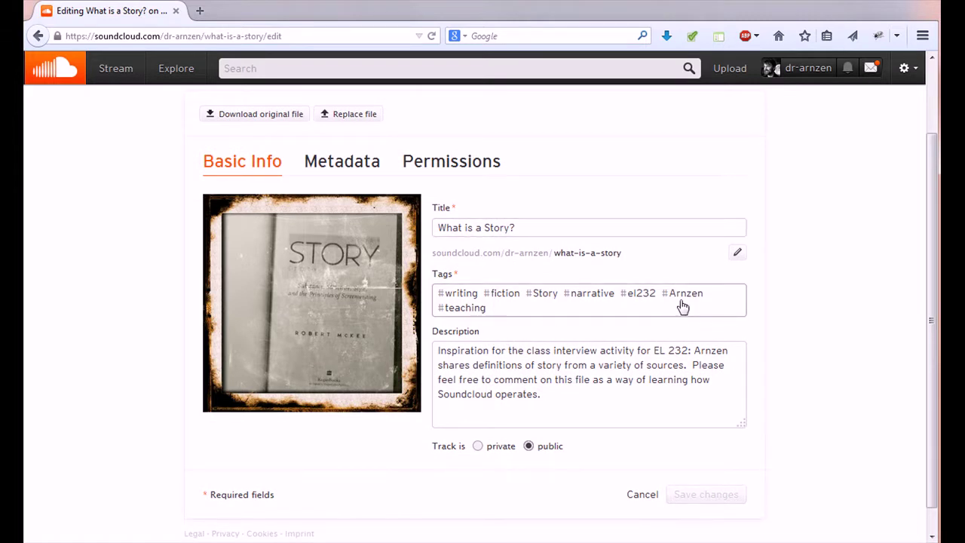
pyautogui.scroll(-1, 483, 332)
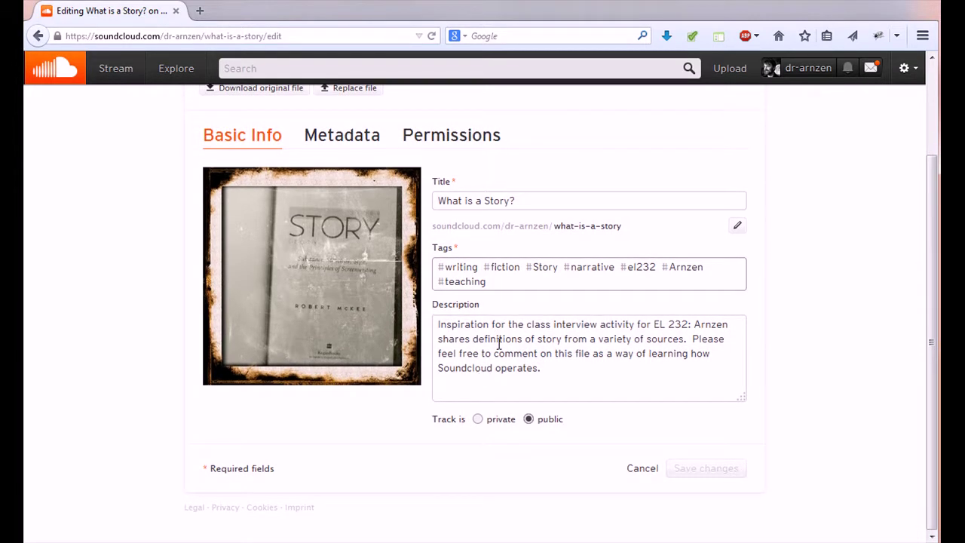
pyautogui.moveTo(552, 370); pyautogui.dragTo(414, 326)
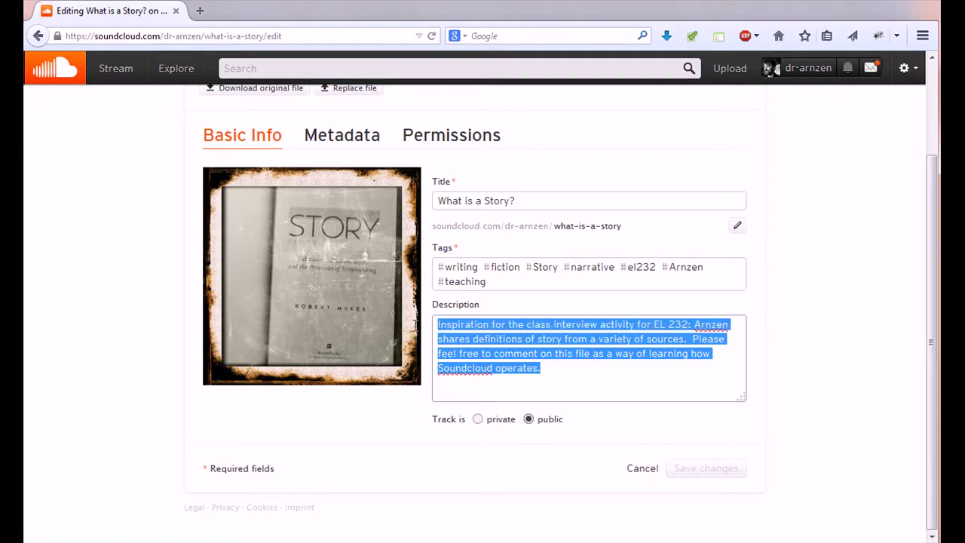
pyautogui.click(529, 420)
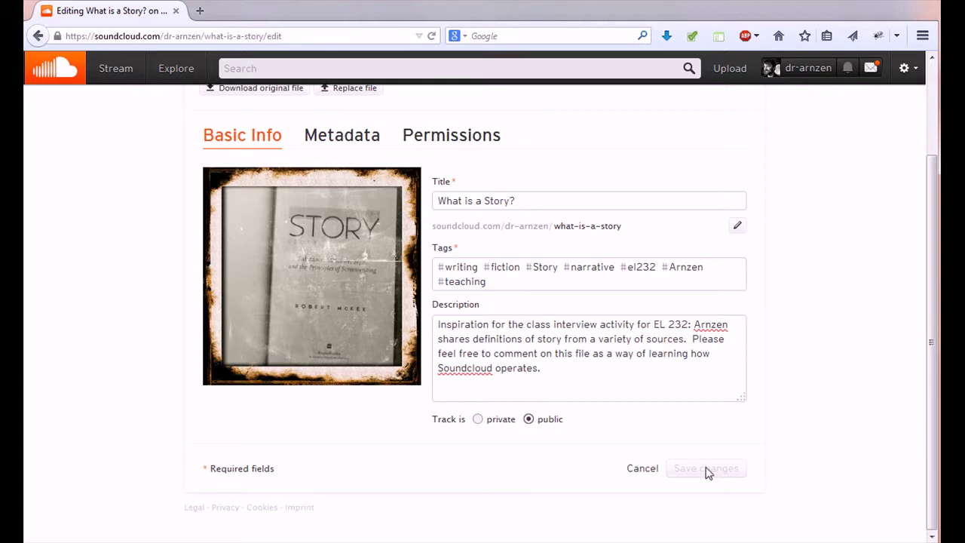
pyautogui.scroll(3, 329, 305)
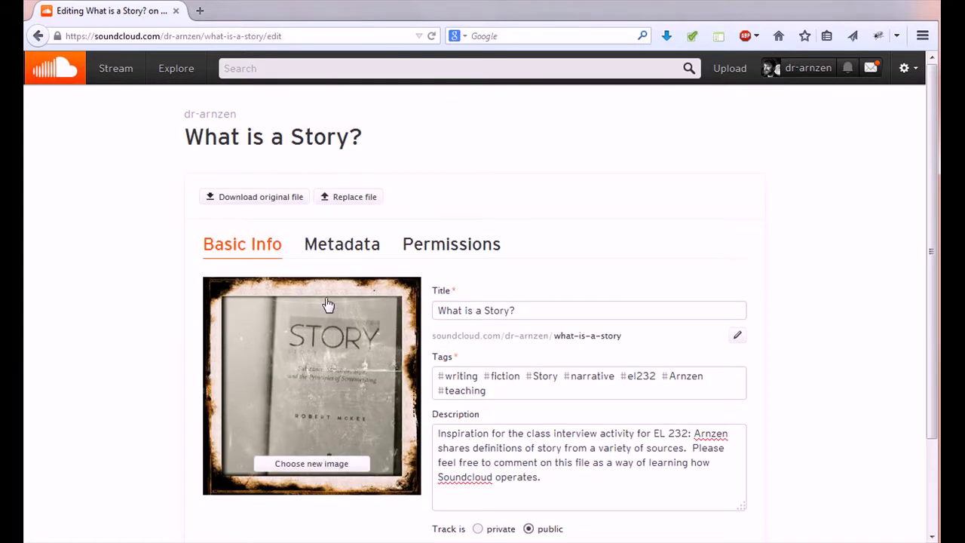
# Check the Metadata tab, view and close the enlarged artwork, then return to the profile.
pyautogui.click(336, 251)
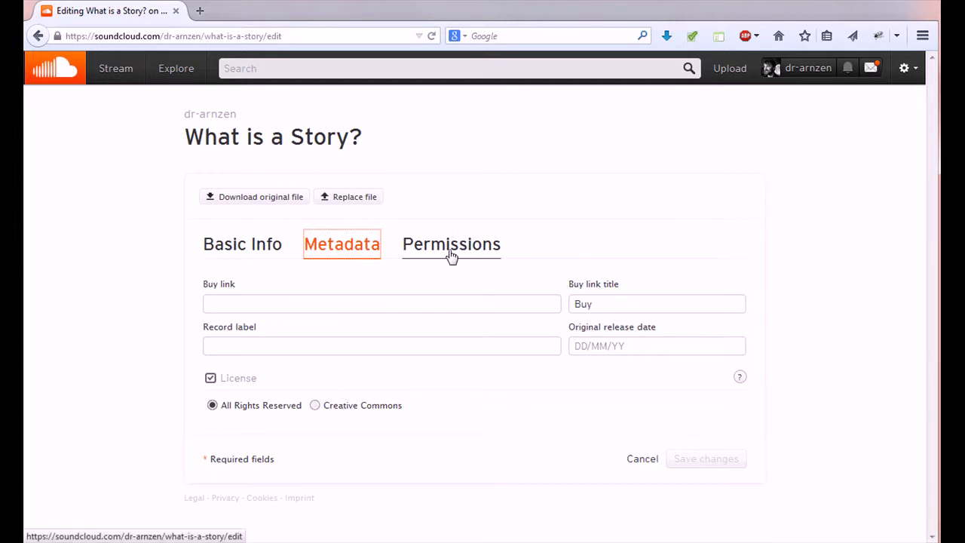
pyautogui.click(277, 244)
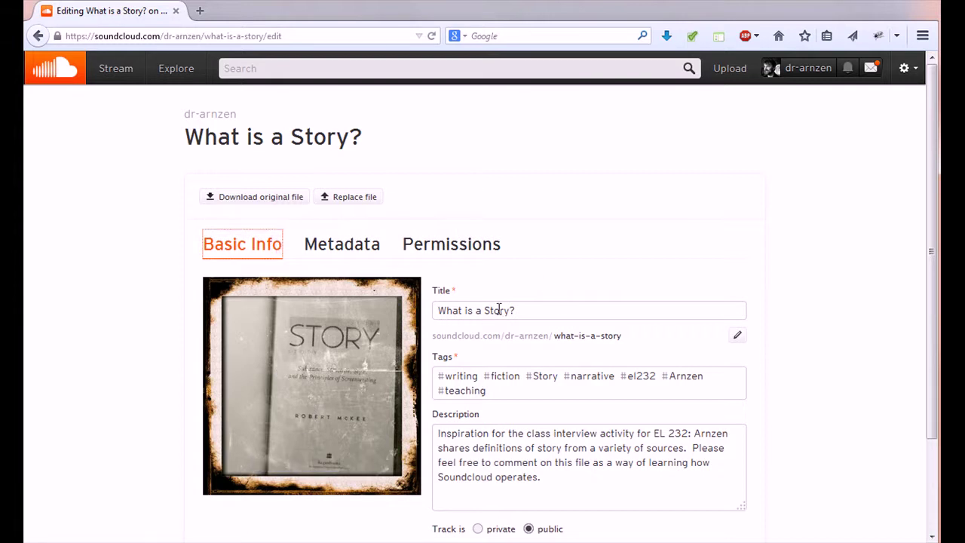
pyautogui.click(306, 467)
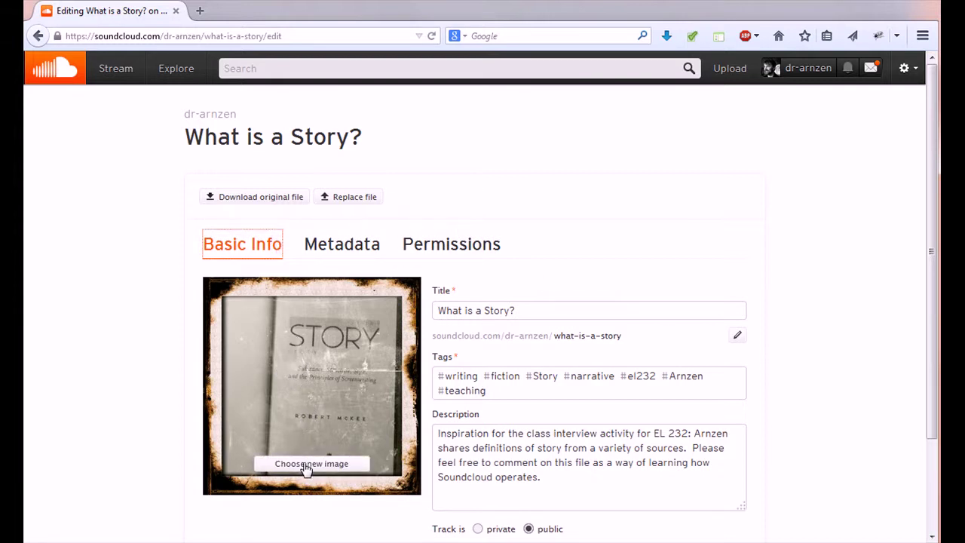
pyautogui.click(308, 464)
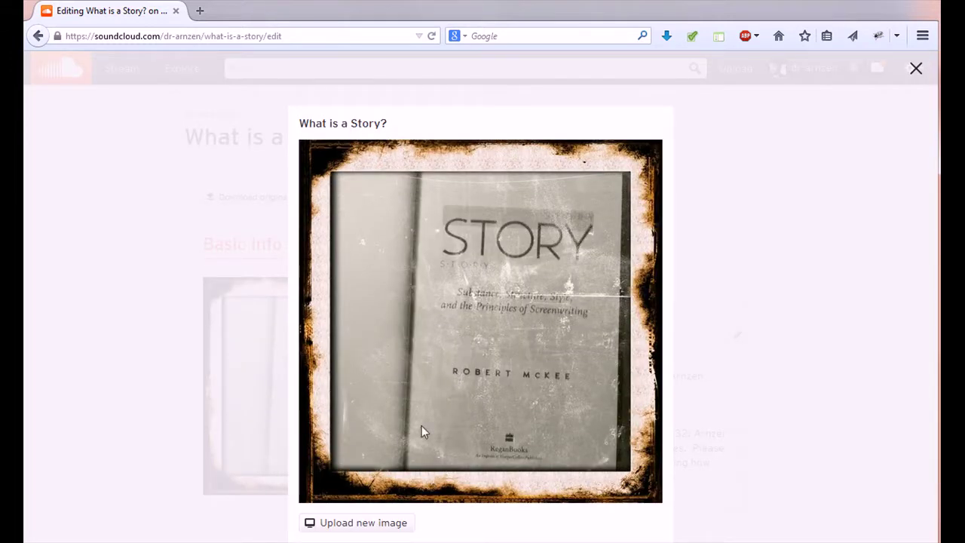
pyautogui.click(917, 69)
pyautogui.moveTo(214, 117)
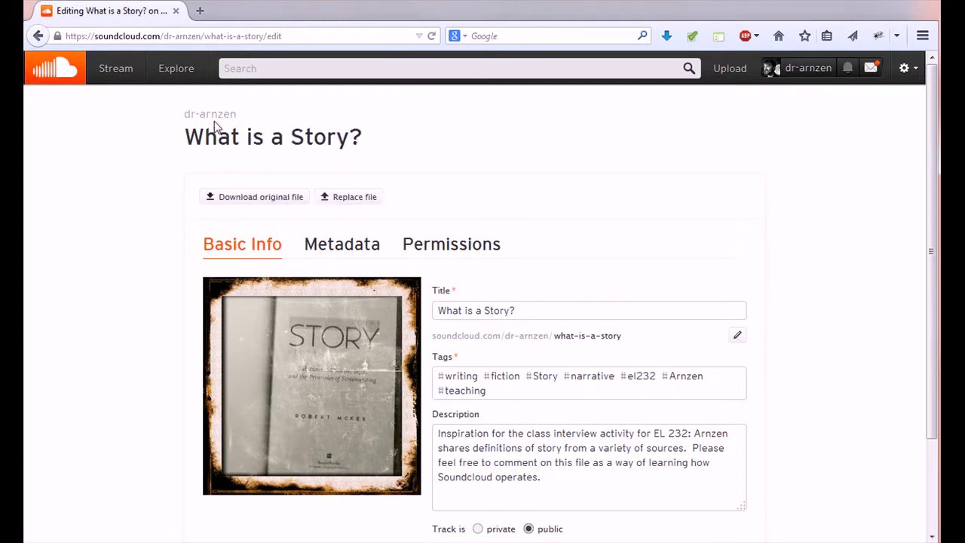
pyautogui.click(215, 116)
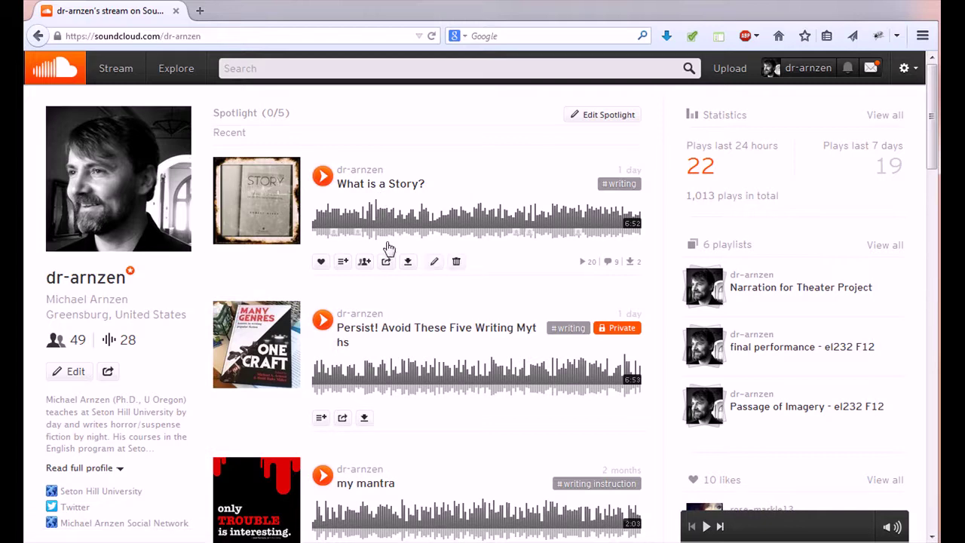
# Open the What is a Story? track and bring up its Share dialog.
pyautogui.click(386, 185)
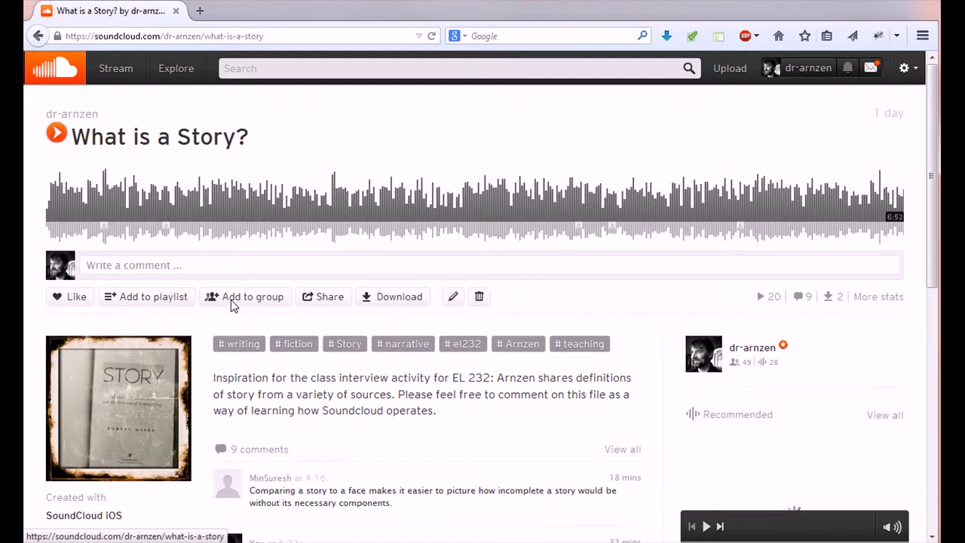
pyautogui.click(333, 301)
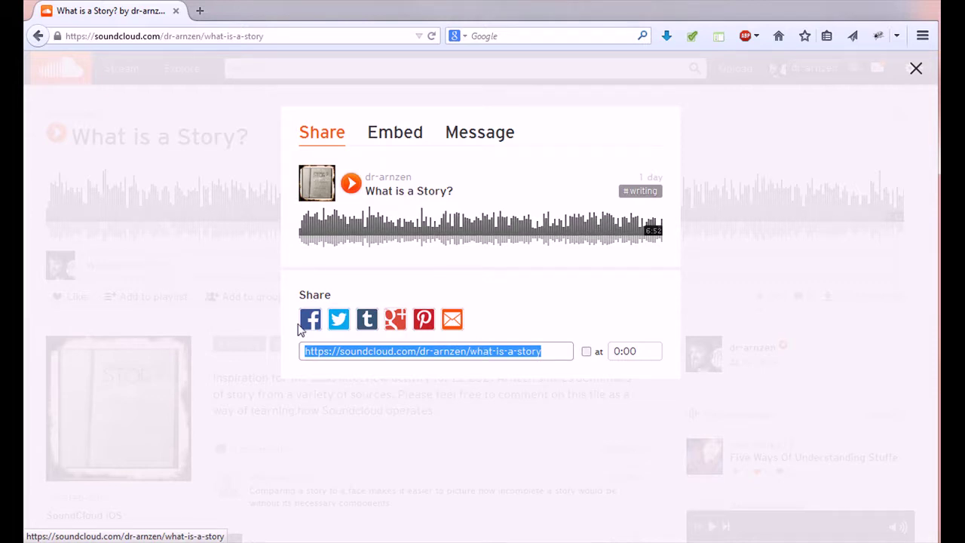
# Post a tweet of the track link, replacing 'Have you heard' with '#EL232 Soundcloud example:'.
pyautogui.click(339, 320)
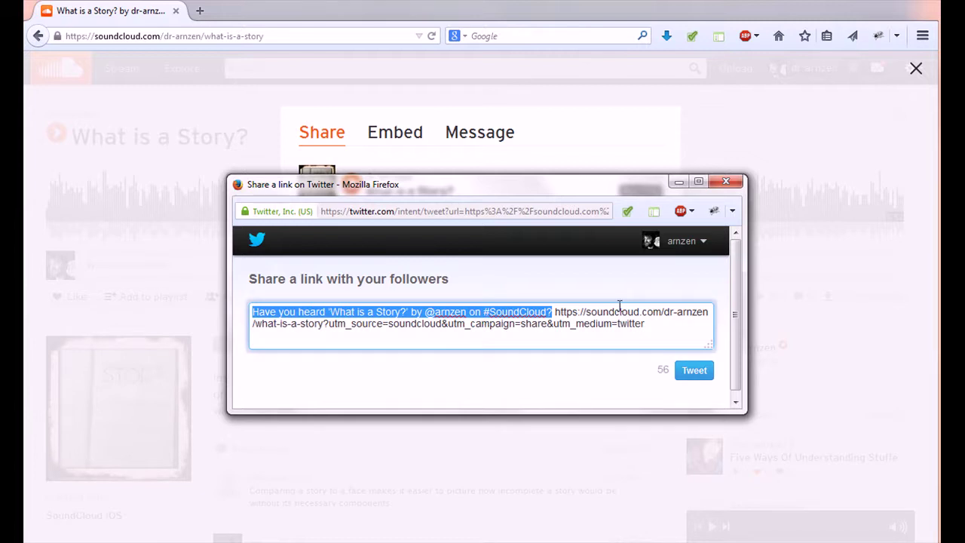
pyautogui.press('Home')
pyautogui.write('#')
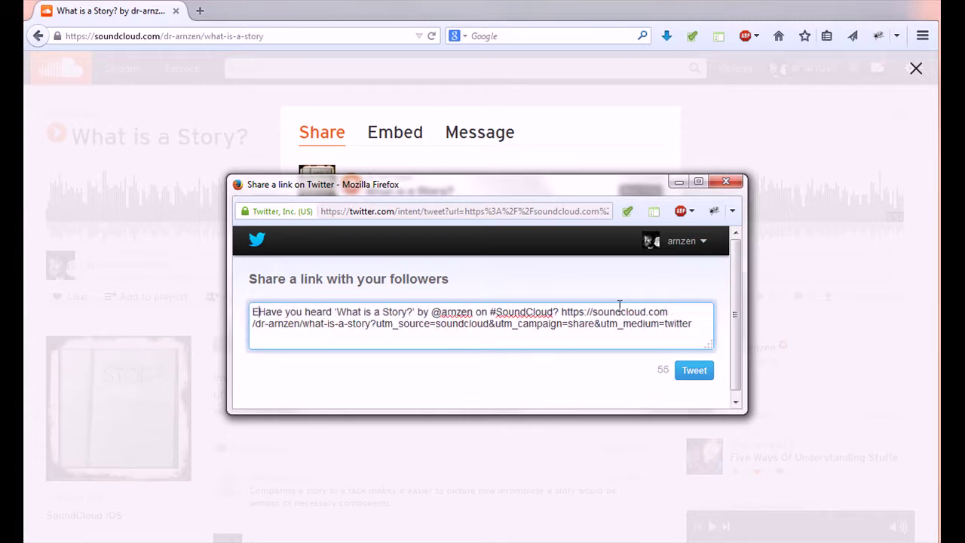
pyautogui.write('EL232')
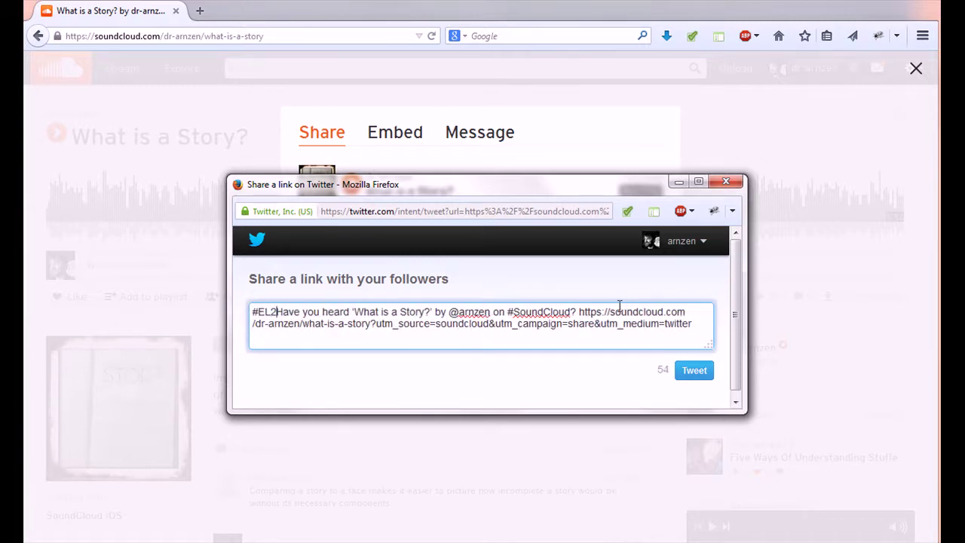
pyautogui.hotkey('ctrl', 'shift', 'Right')
pyautogui.hotkey('ctrl', 'shift', 'Right')
pyautogui.hotkey('ctrl', 'shift', 'Right')
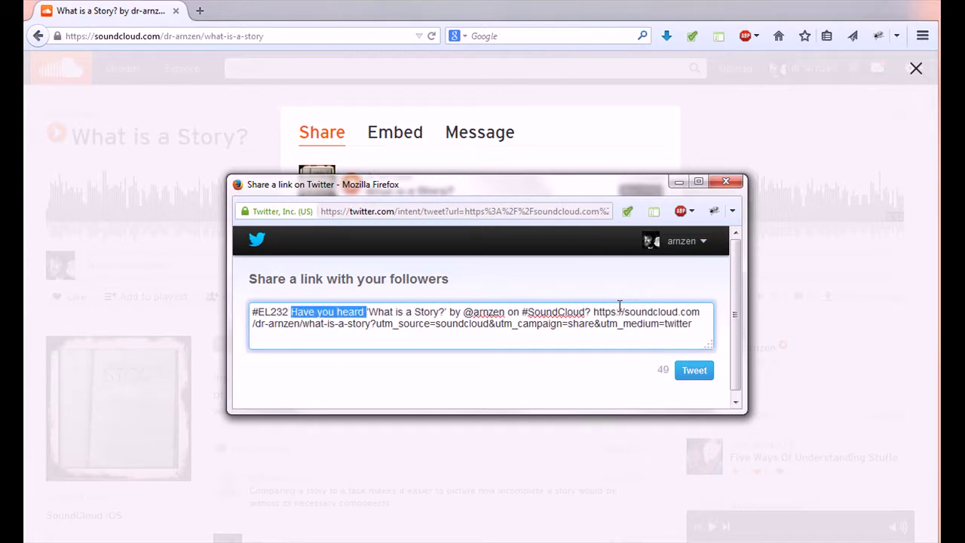
pyautogui.press('BackSpace')
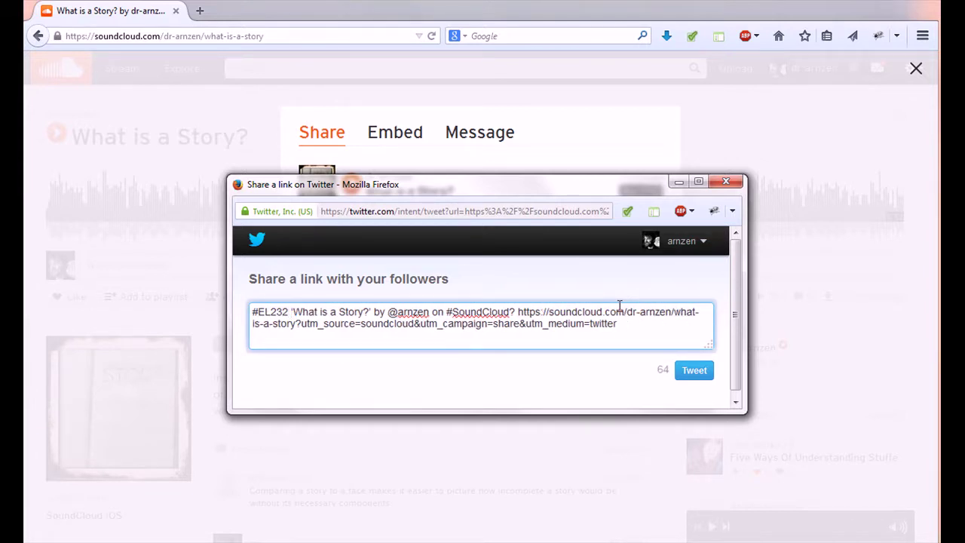
pyautogui.write('Soundcloud e')
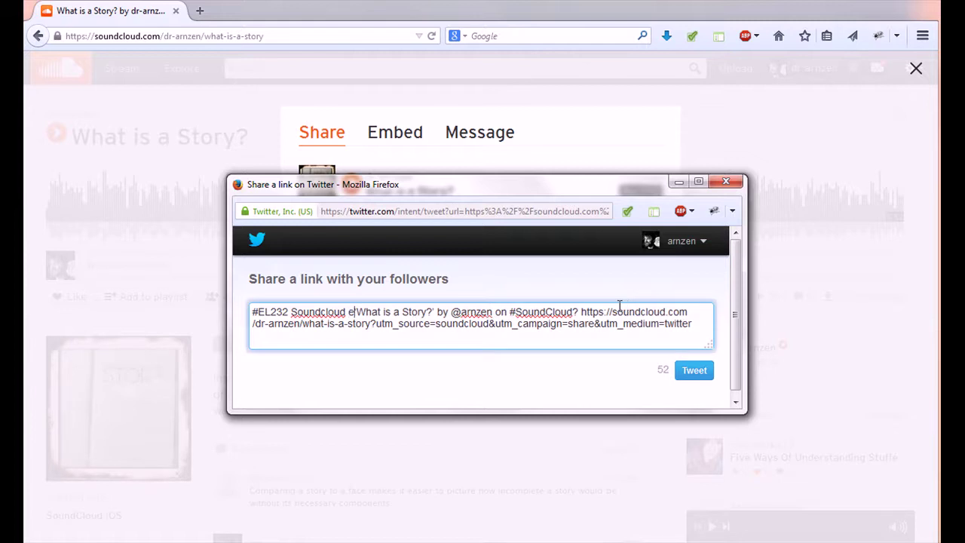
pyautogui.write('xample:')
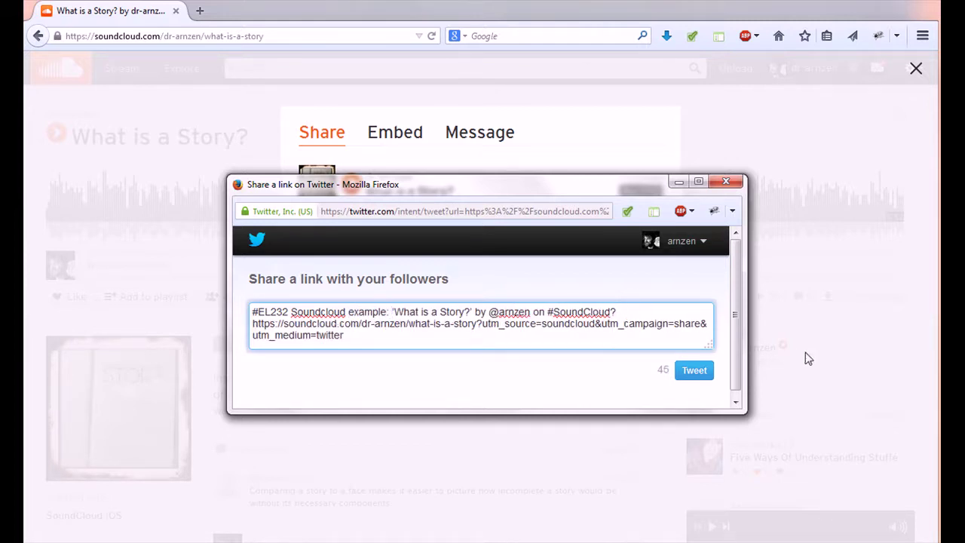
pyautogui.click(694, 379)
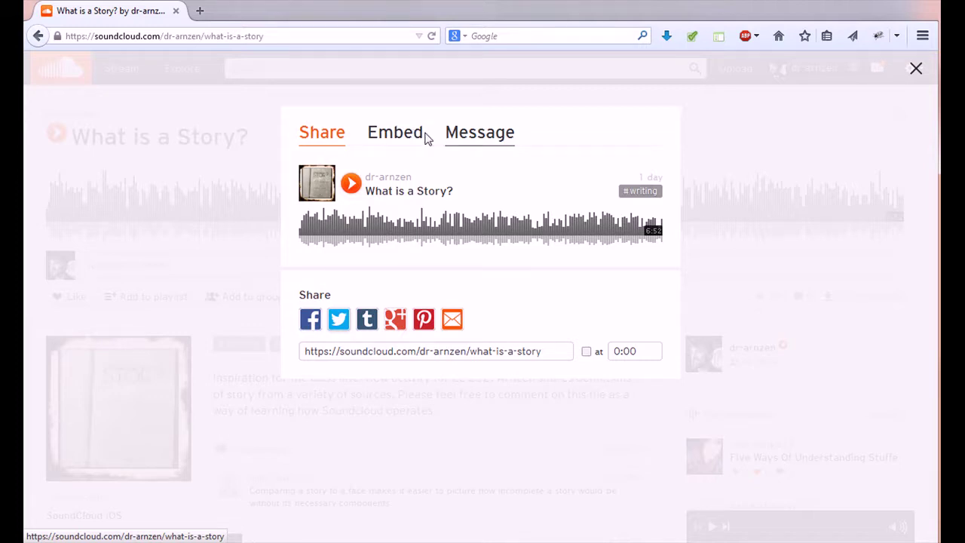
# Compare the compact and mini embed players, choose the large visual one, select its code, then switch to Message.
pyautogui.click(404, 137)
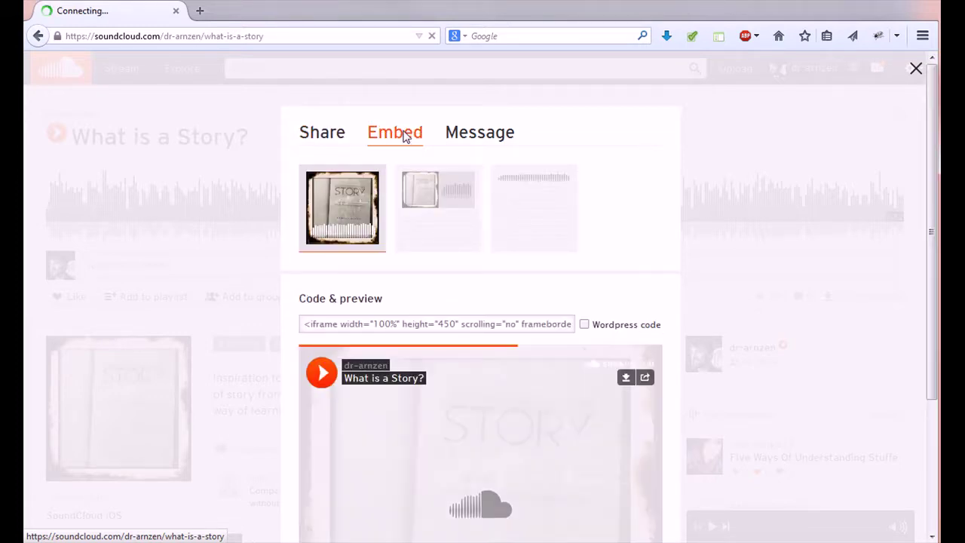
pyautogui.click(426, 207)
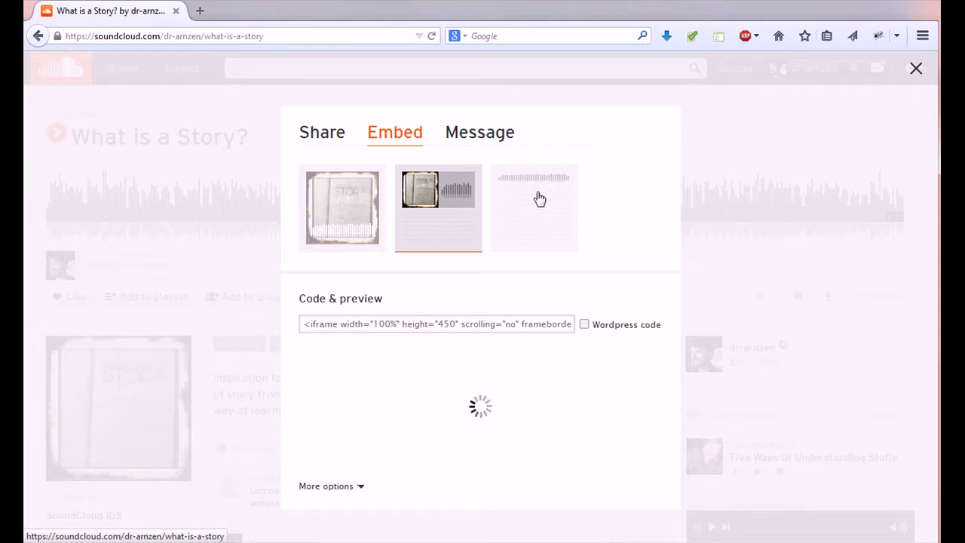
pyautogui.click(543, 197)
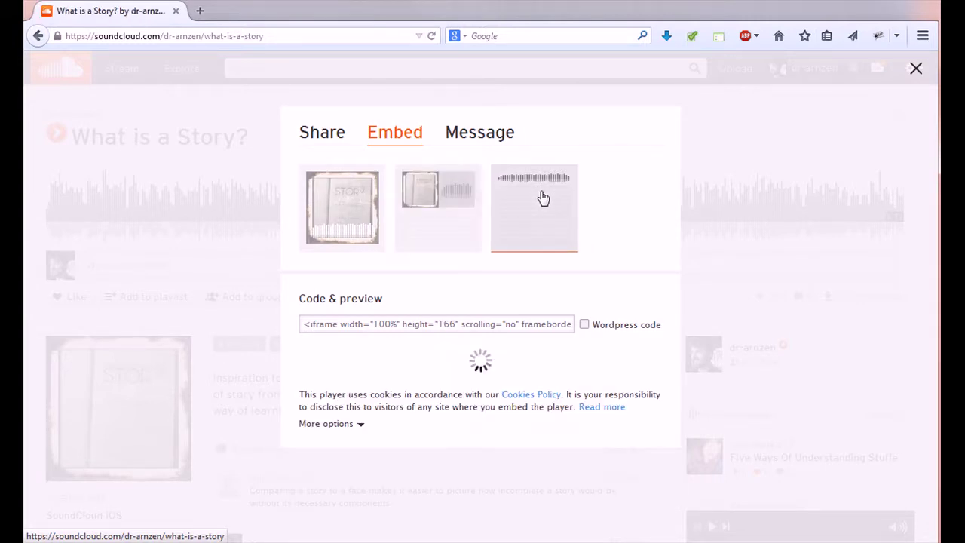
pyautogui.click(348, 210)
pyautogui.scroll(-3, 550, 328)
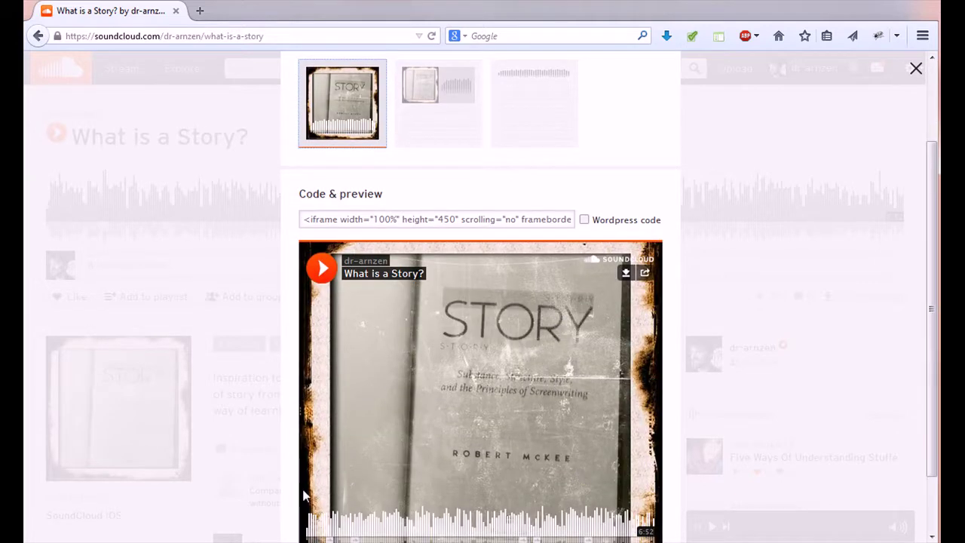
pyautogui.scroll(3, 280, 254)
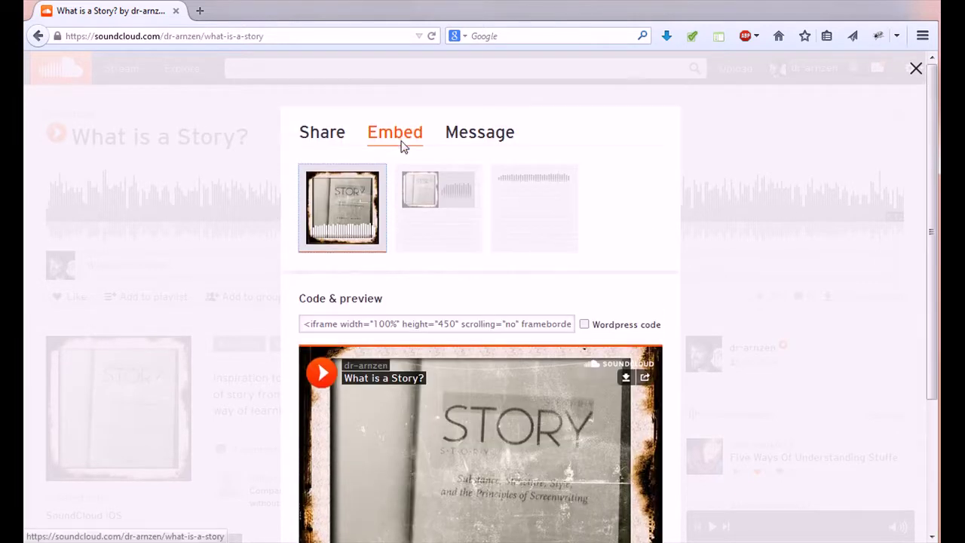
pyautogui.click(418, 328)
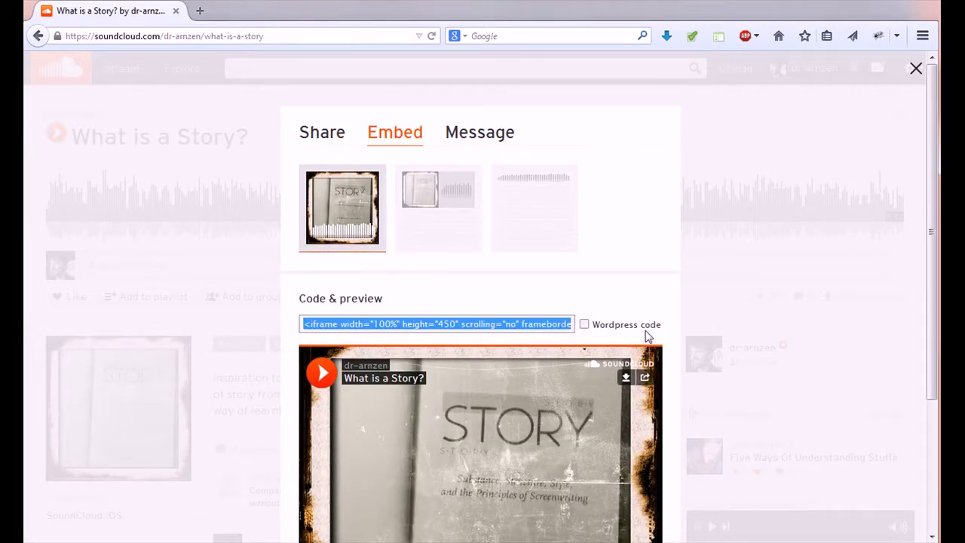
pyautogui.scroll(-4, 603, 339)
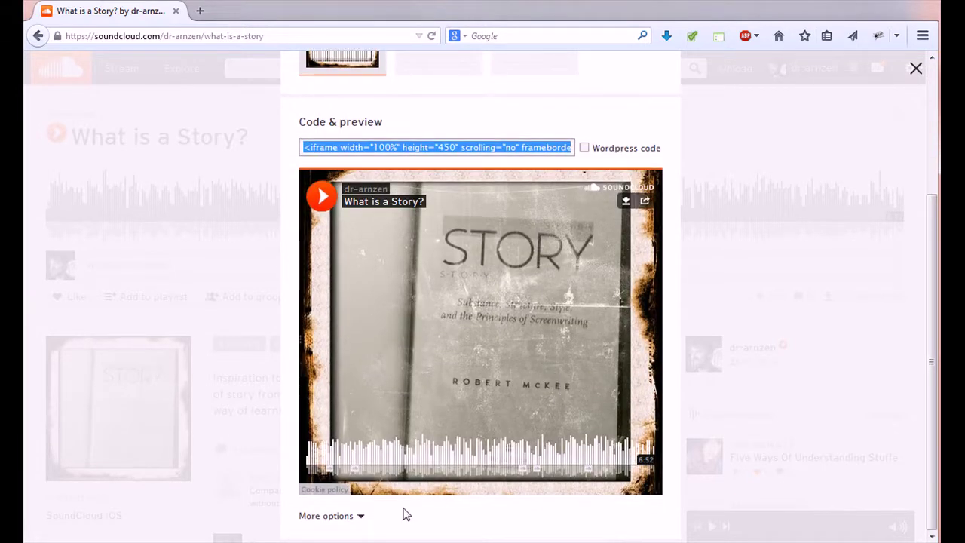
pyautogui.scroll(4, 691, 269)
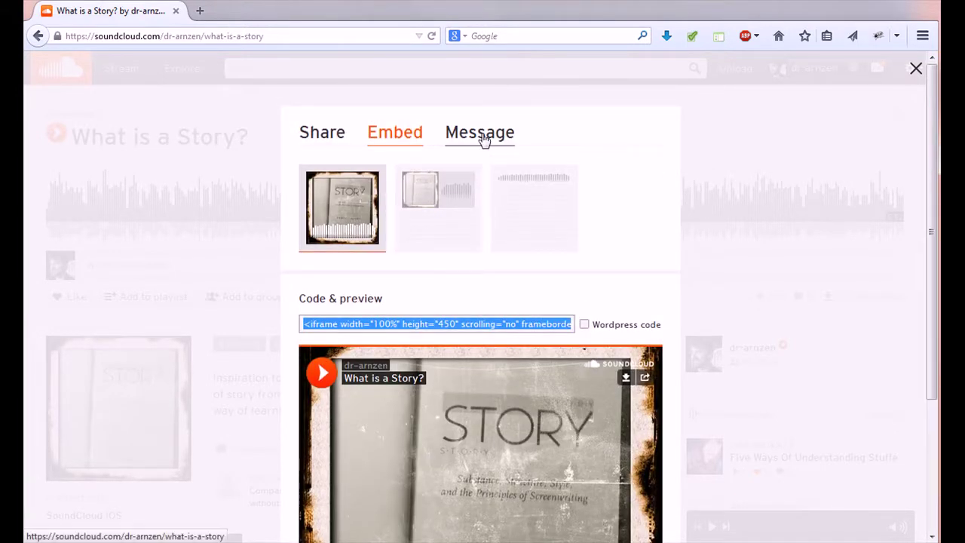
pyautogui.click(507, 137)
pyautogui.click(450, 195)
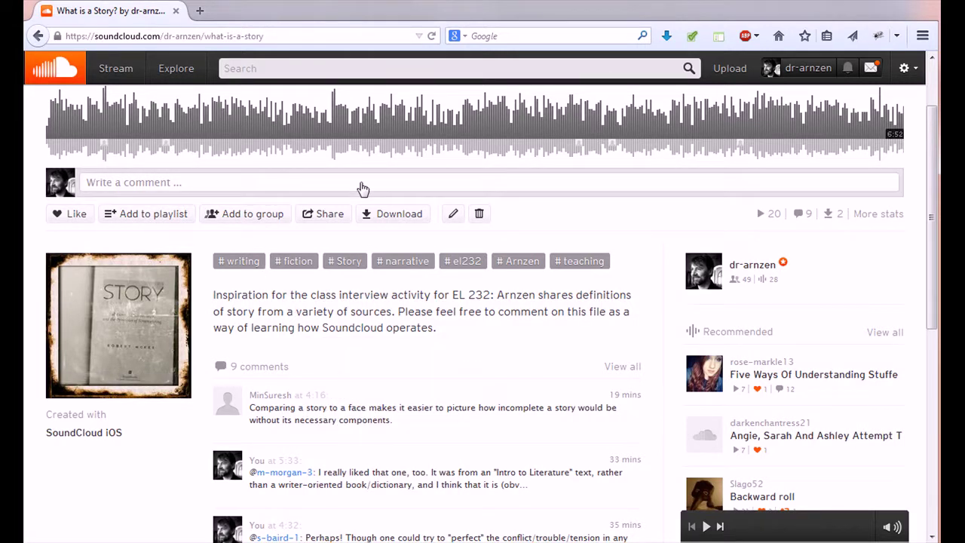
pyautogui.scroll(2, 113, 146)
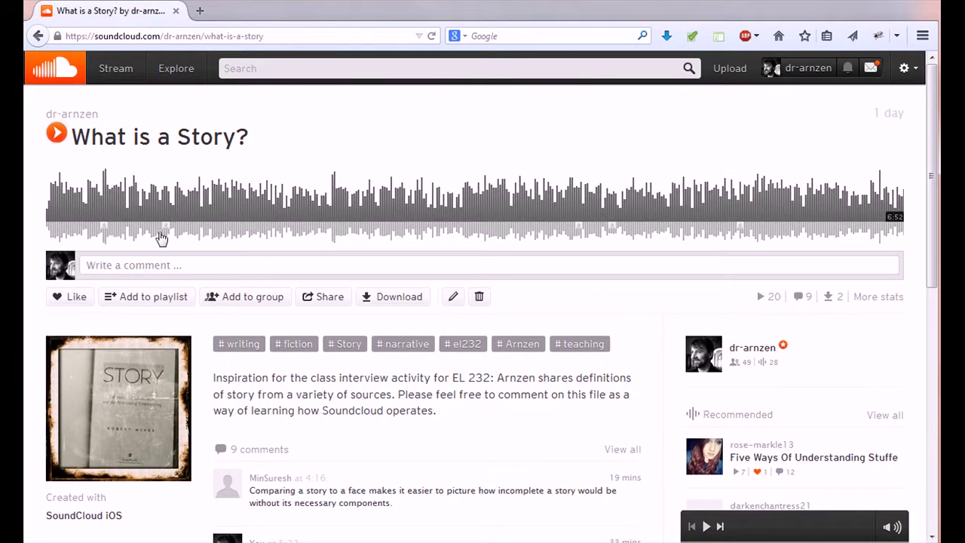
pyautogui.click(57, 133)
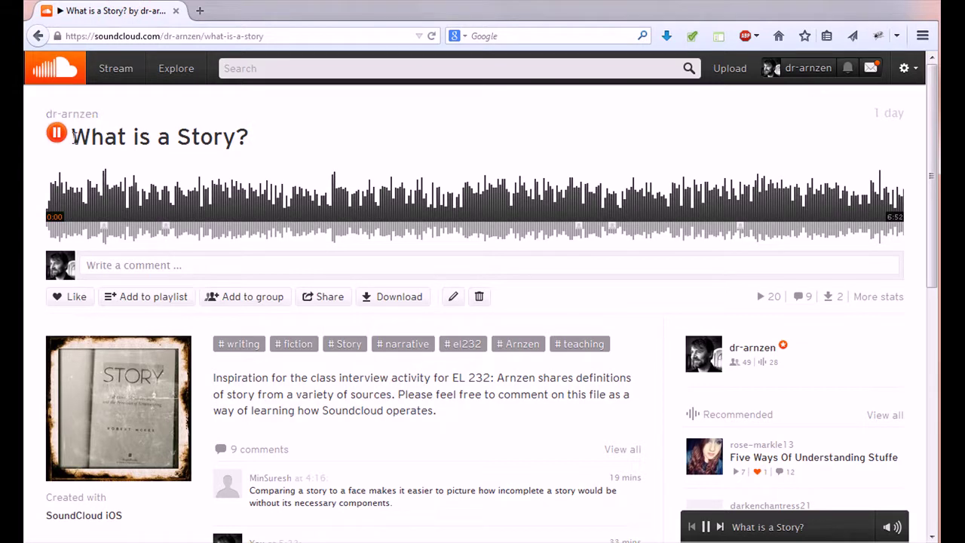
pyautogui.click(59, 138)
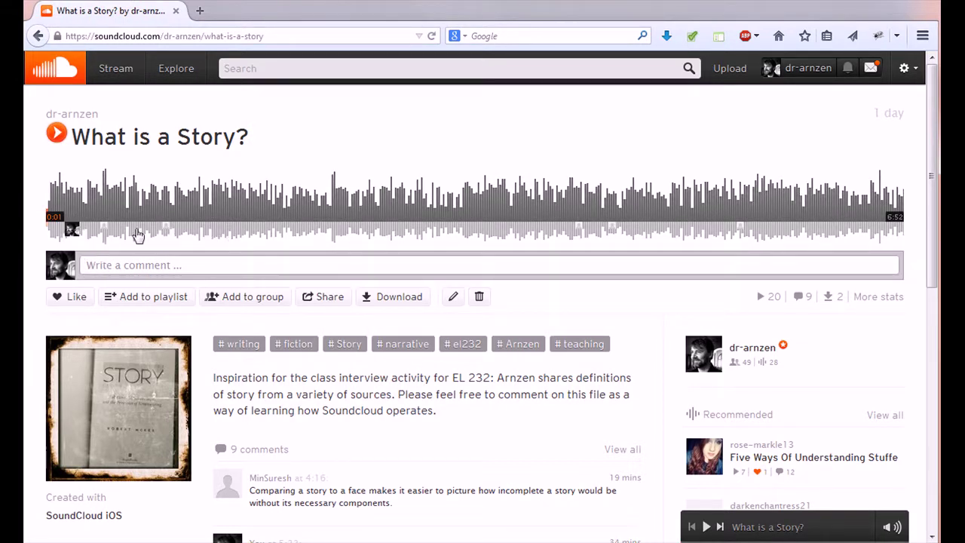
pyautogui.click(68, 258)
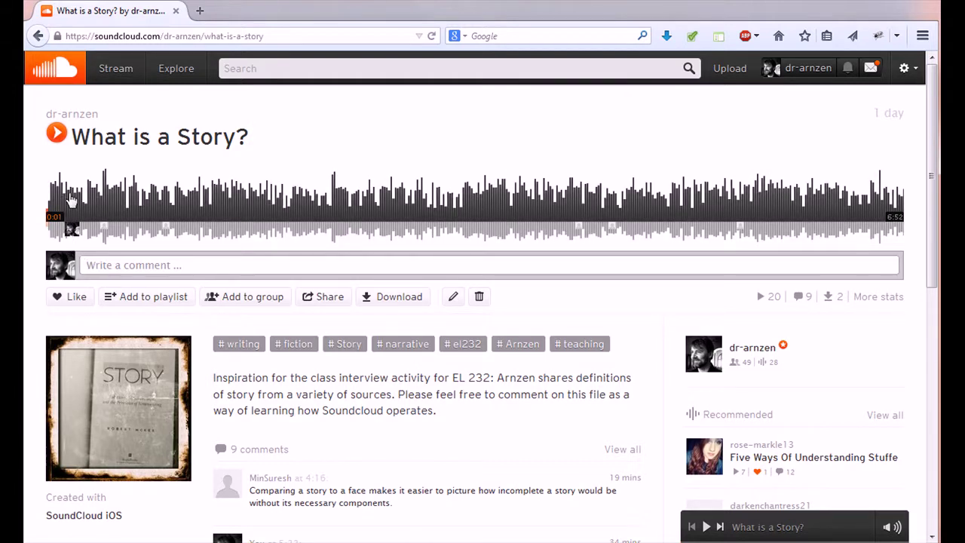
pyautogui.click(98, 262)
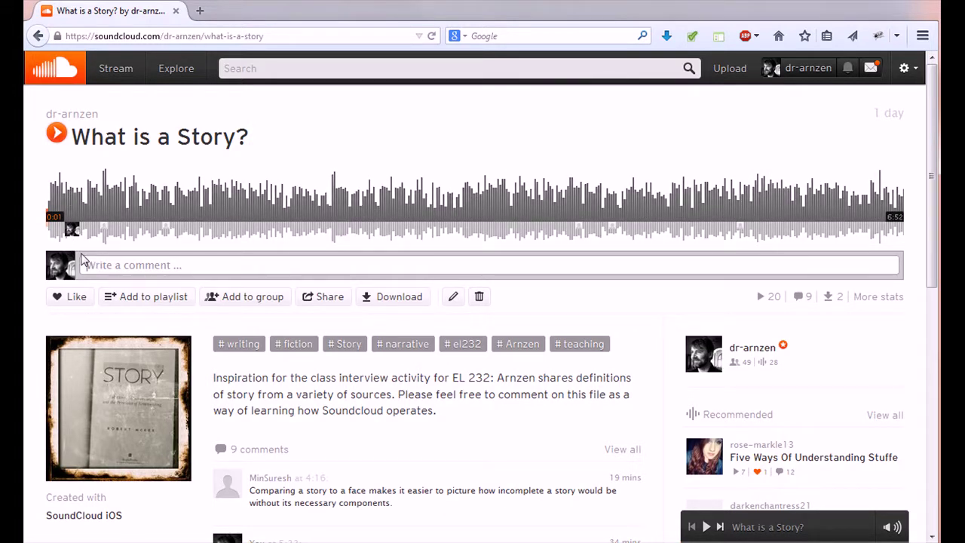
pyautogui.write('dd;lk;ad')
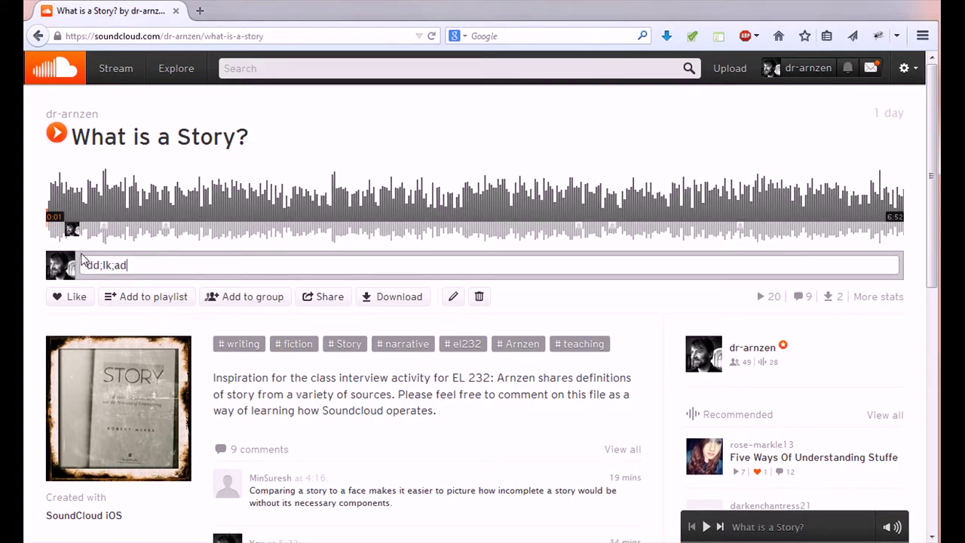
pyautogui.write('kf;adlkf;asdkjf;')
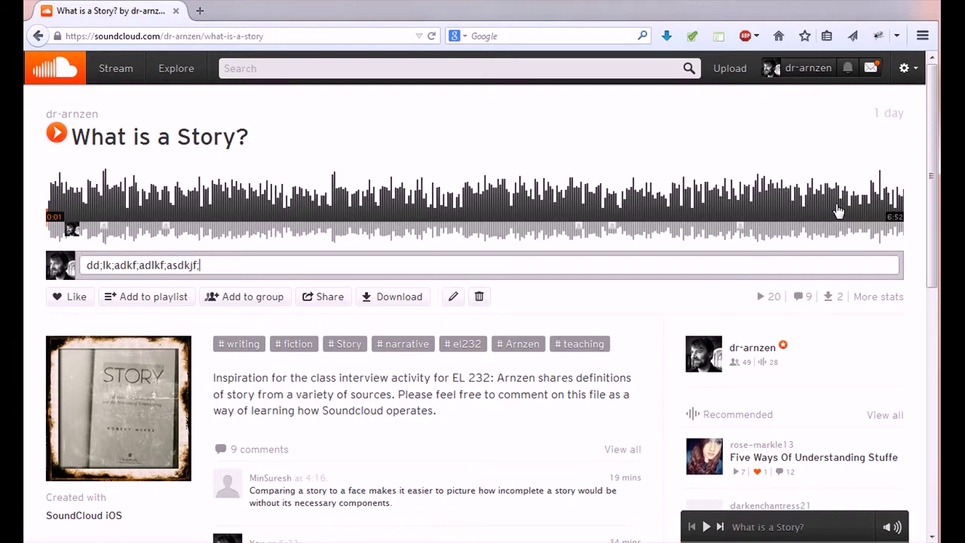
pyautogui.hotkey('ctrl', 'a')
pyautogui.press('BackSpace')
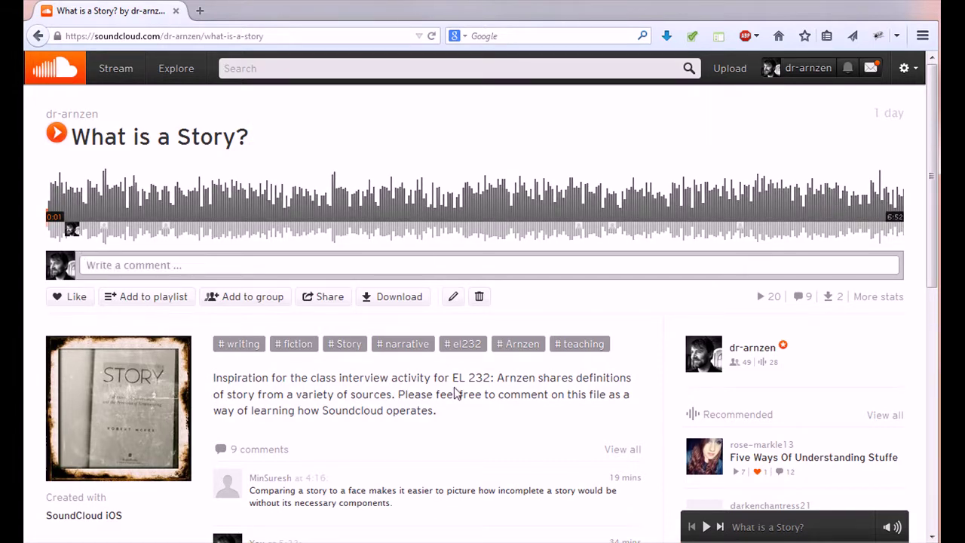
pyautogui.scroll(-1, 445, 407)
pyautogui.scroll(-3, 443, 421)
pyautogui.scroll(-1, 377, 267)
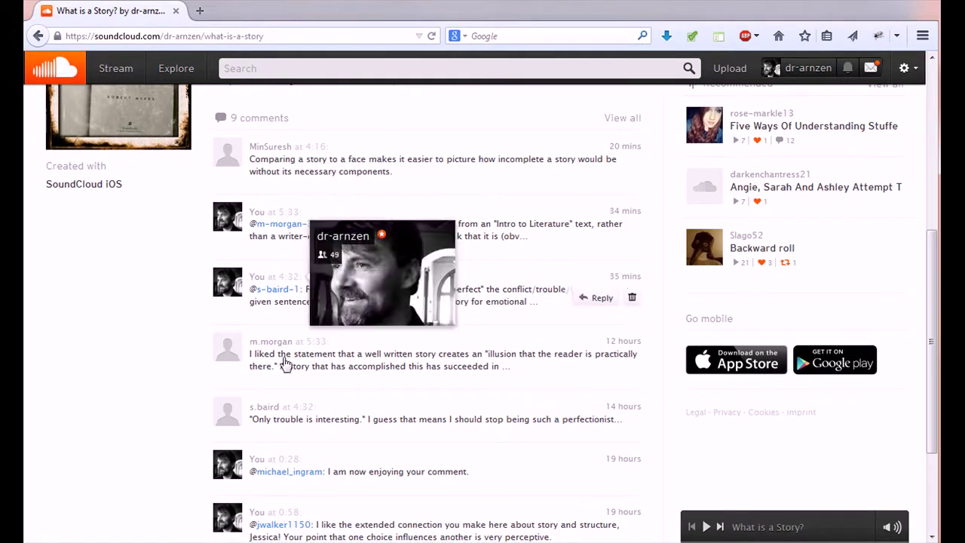
pyautogui.scroll(-2, 288, 407)
pyautogui.scroll(5, 48, 383)
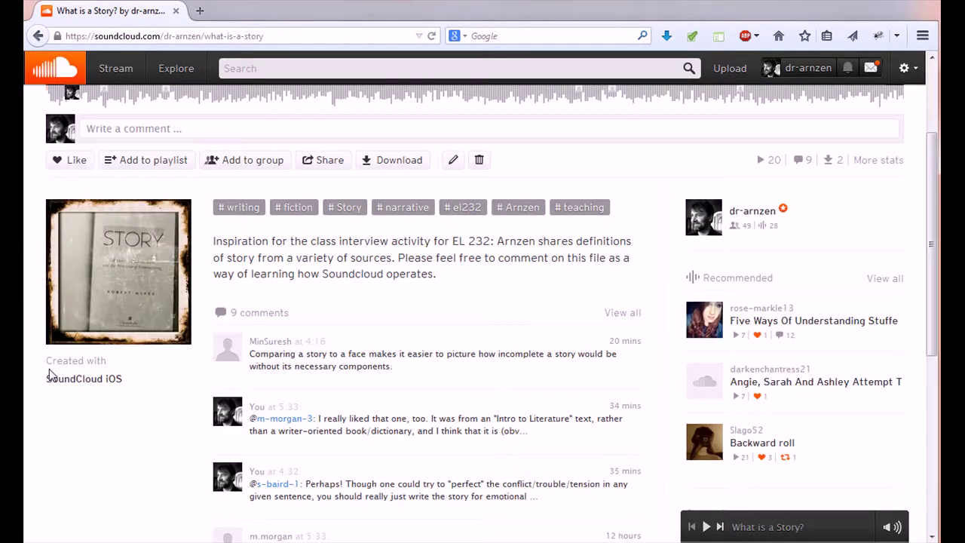
pyautogui.scroll(-4, 49, 375)
pyautogui.scroll(-1, 49, 375)
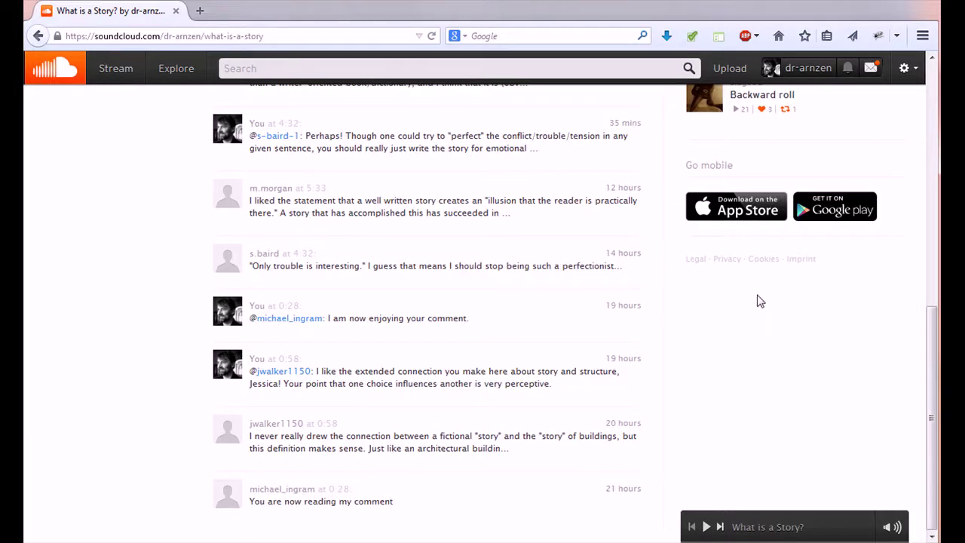
pyautogui.scroll(5, 760, 302)
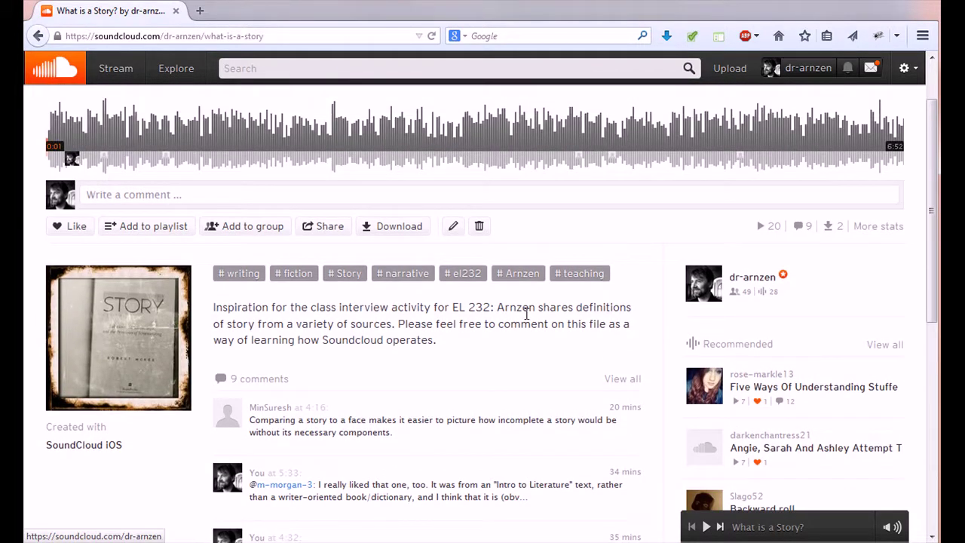
pyautogui.scroll(-2, 527, 315)
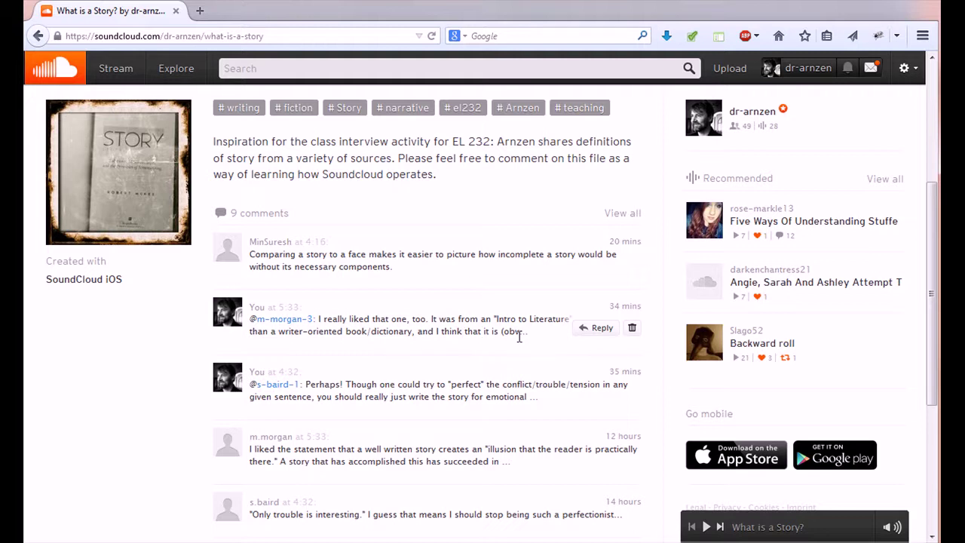
# Open all 9 comments on 'What is a Story?' and scroll through them down to the 0:28 reply.
pyautogui.click(616, 219)
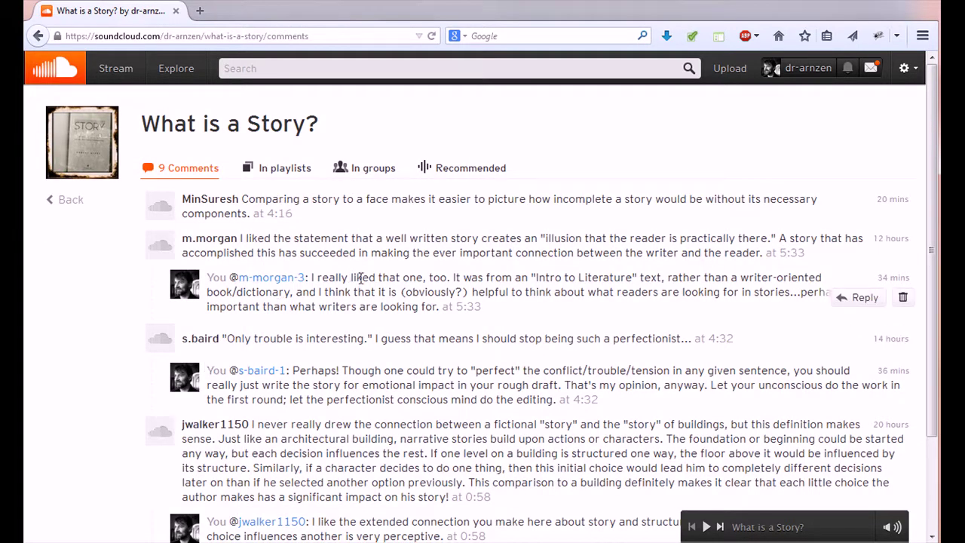
pyautogui.scroll(-3, 360, 278)
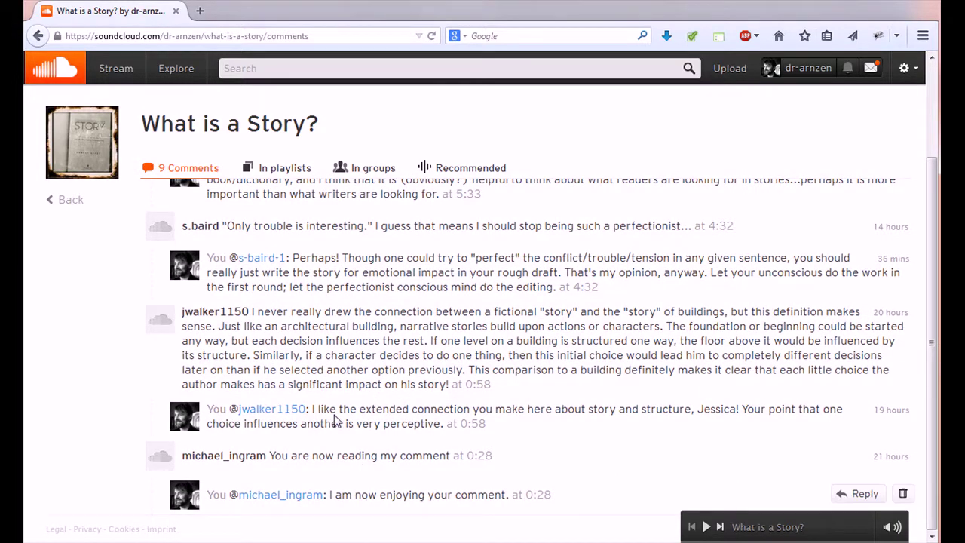
pyautogui.scroll(3, 335, 420)
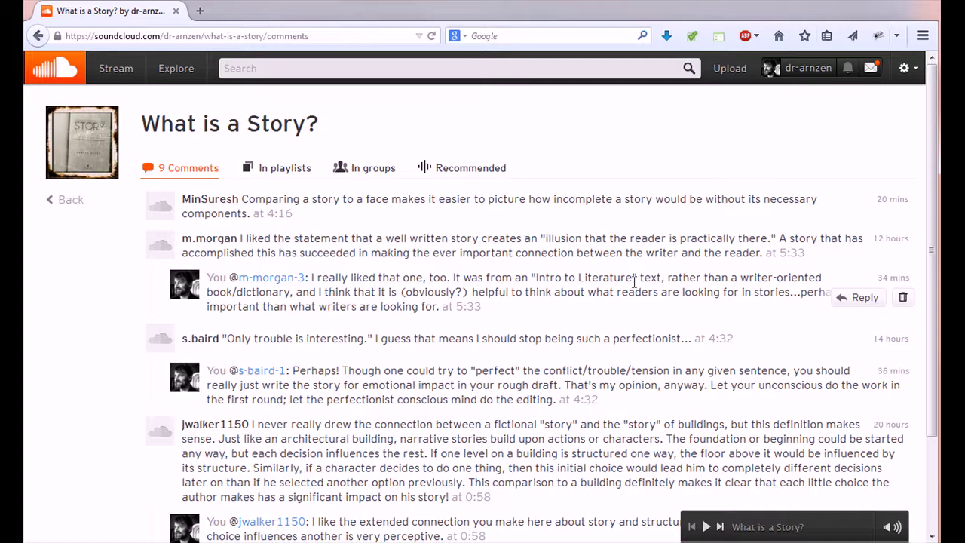
pyautogui.scroll(-5, 635, 280)
pyautogui.scroll(5, 322, 332)
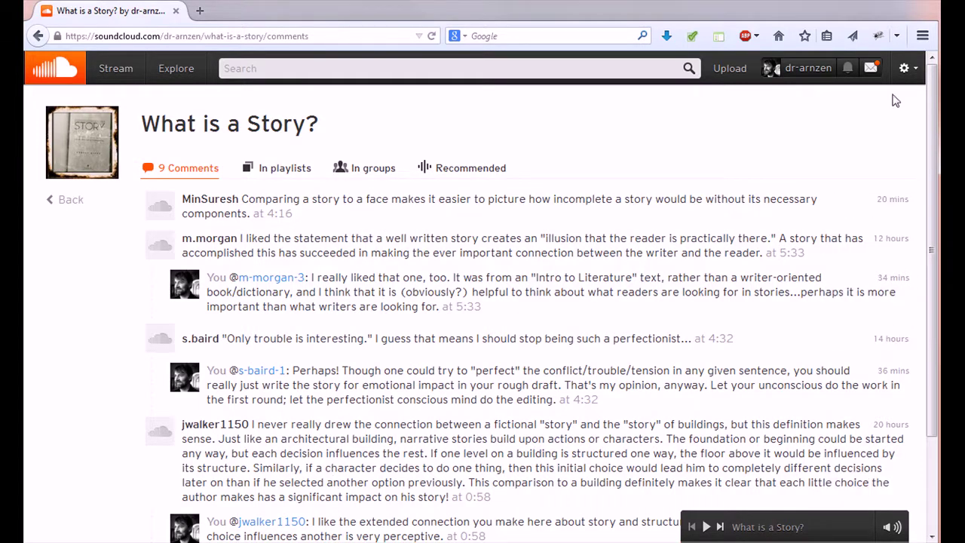
# From your profile, check that 'What is a Story?' is in the EL232 Fiction Writing - Fall 2014 group.
pyautogui.click(811, 71)
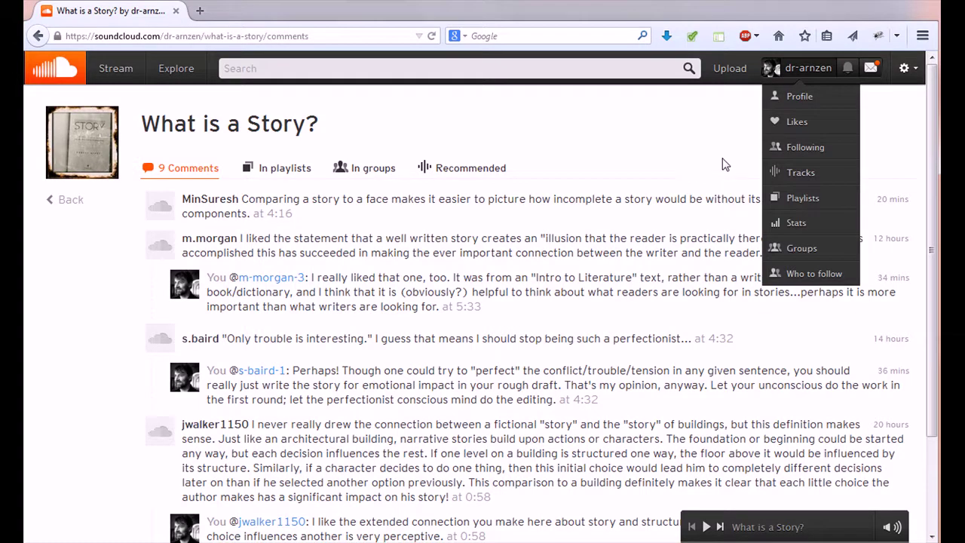
pyautogui.click(840, 105)
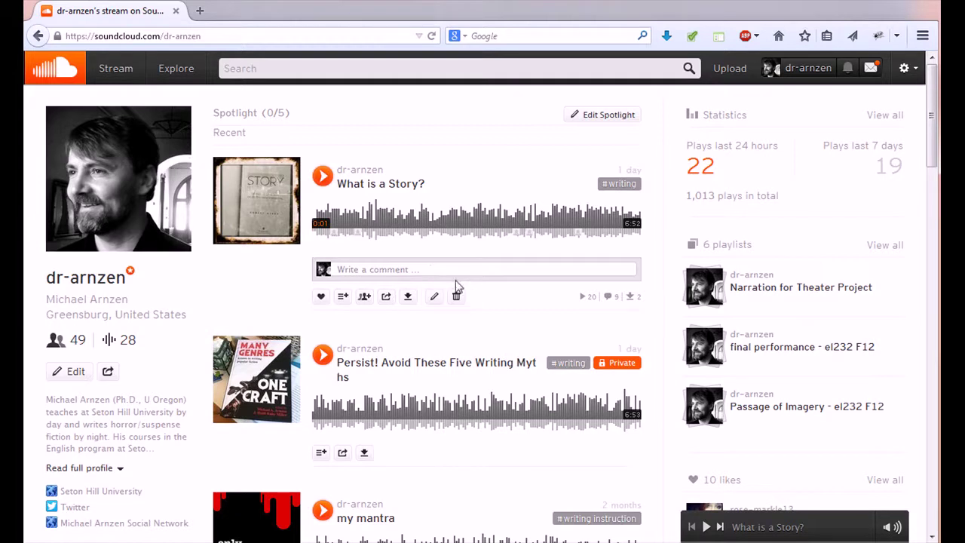
pyautogui.click(368, 300)
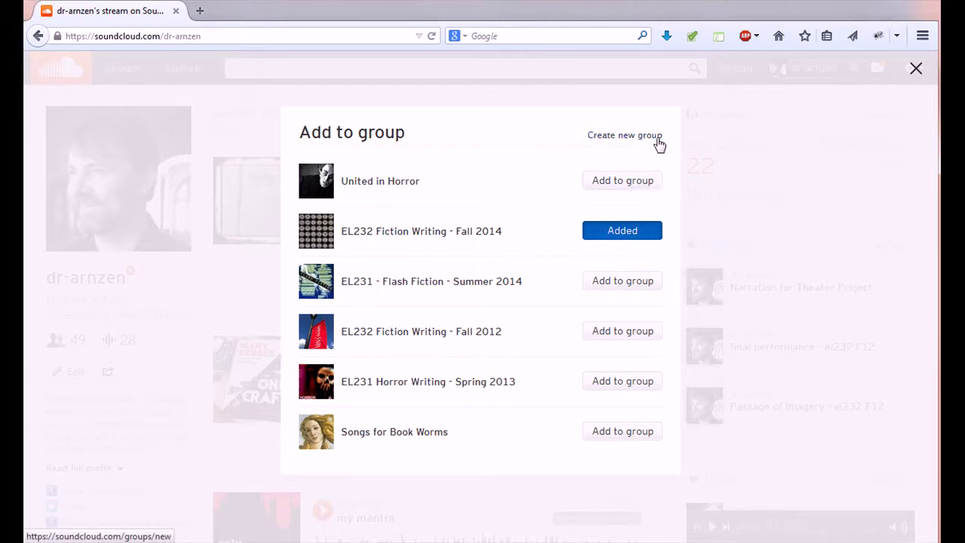
pyautogui.click(915, 72)
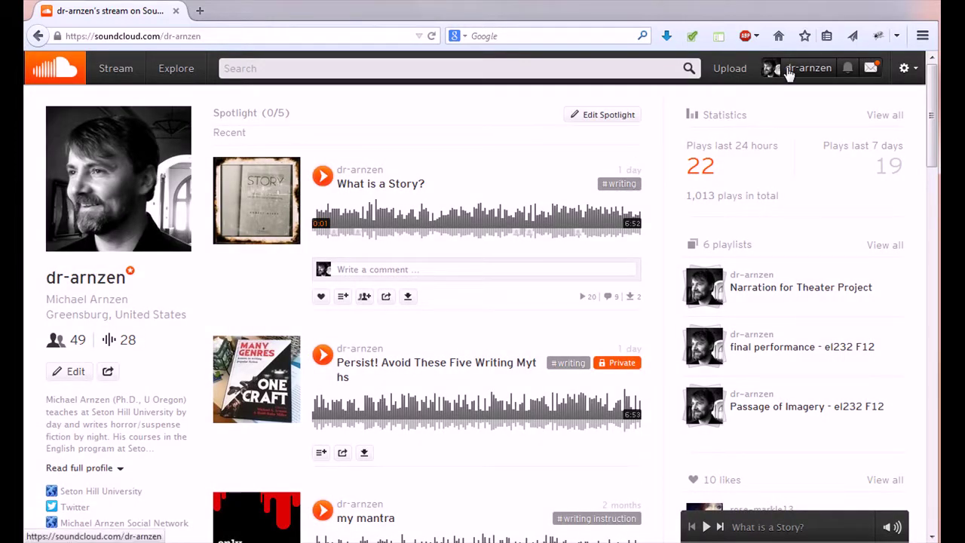
# Show the six groups you've joined via the account menu's Groups page.
pyautogui.click(797, 69)
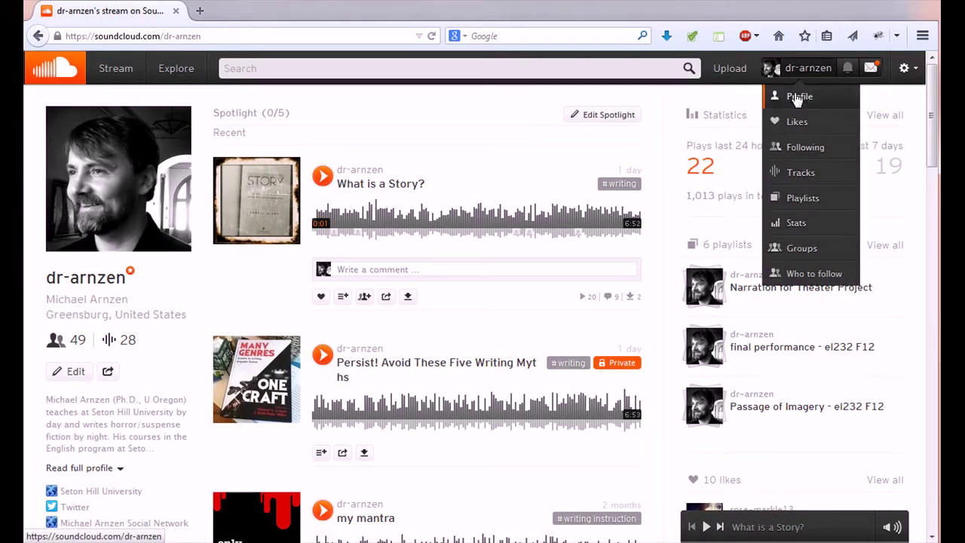
pyautogui.click(791, 250)
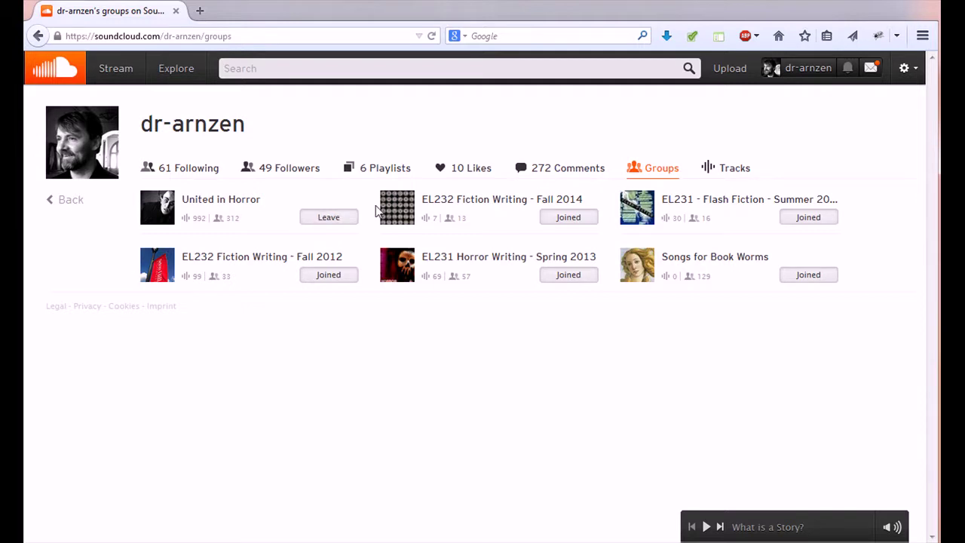
# Open the EL232 Fiction Writing - Fall 2014 group and browse its tracks and 13 member avatars.
pyautogui.click(490, 200)
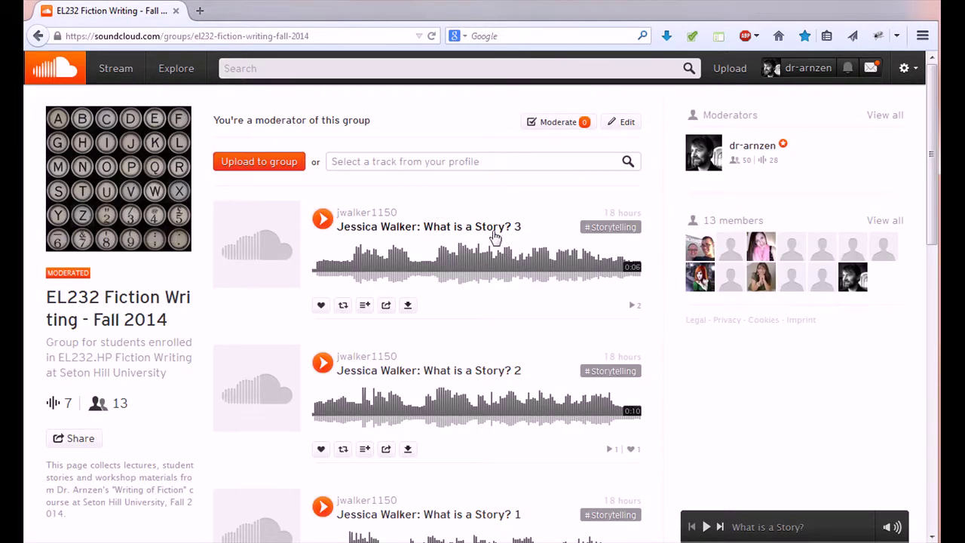
pyautogui.scroll(-5, 527, 351)
pyautogui.scroll(-7, 541, 367)
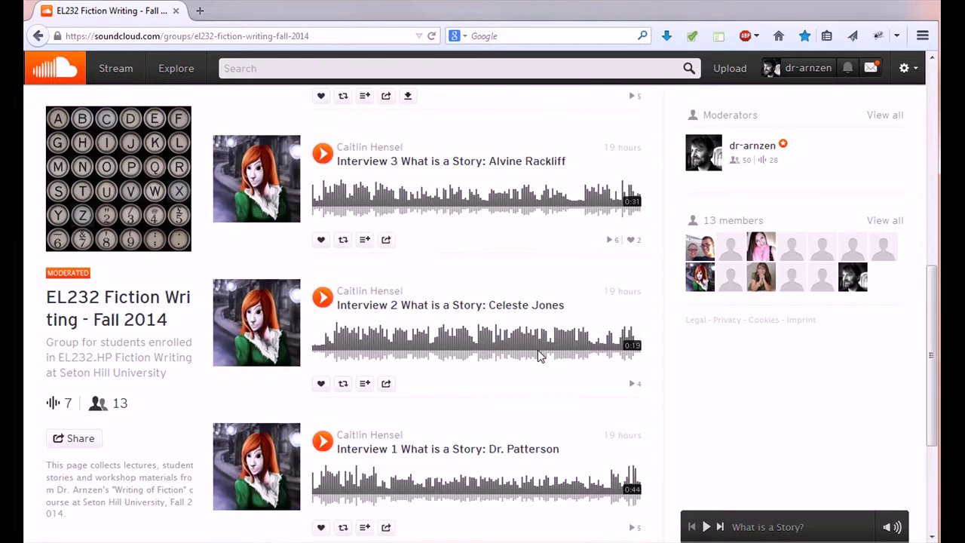
pyautogui.scroll(12, 541, 366)
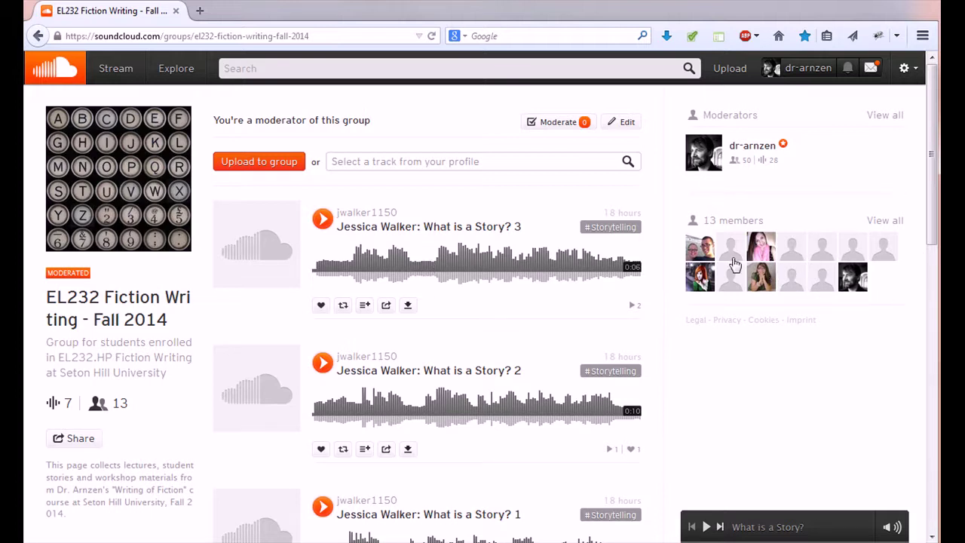
pyautogui.moveTo(772, 264)
pyautogui.click(444, 163)
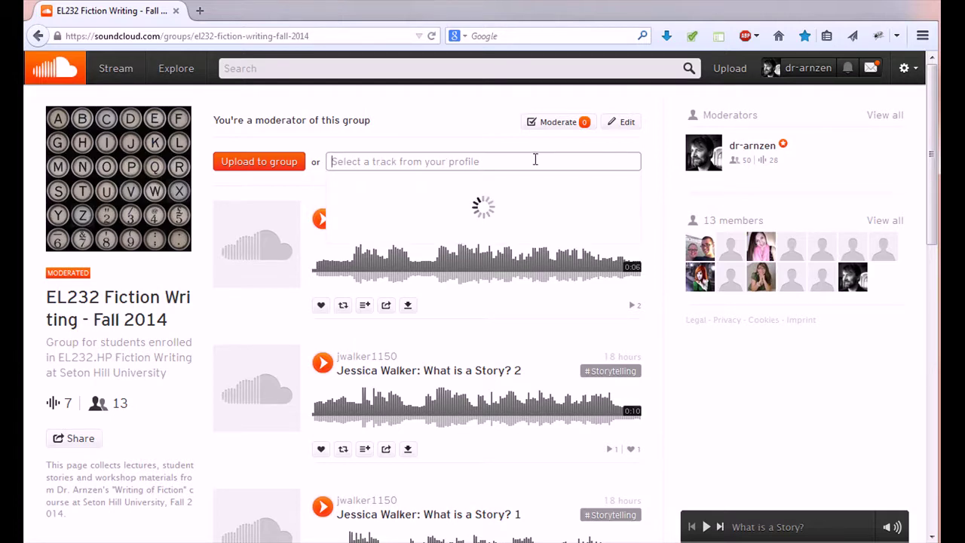
pyautogui.scroll(-5, 476, 226)
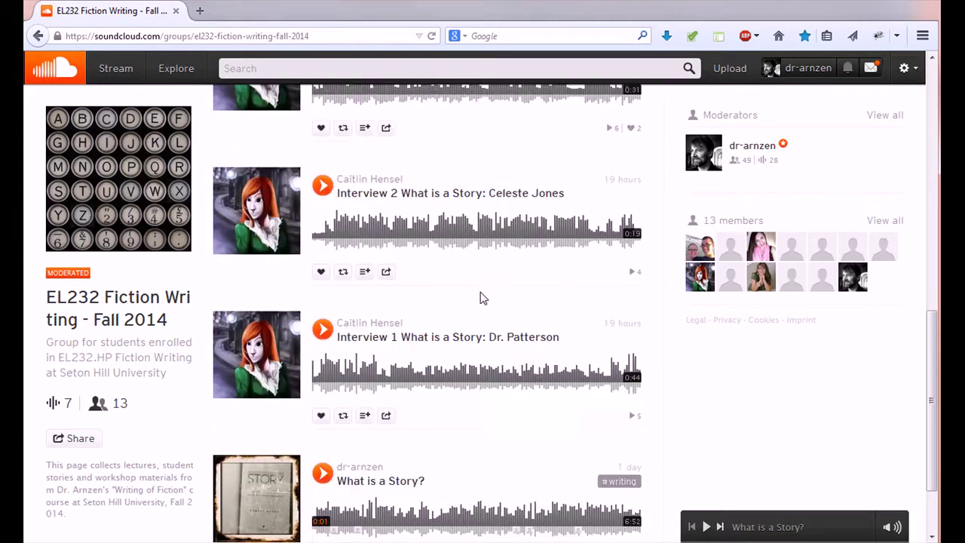
pyautogui.scroll(3, 480, 292)
pyautogui.scroll(1, 479, 285)
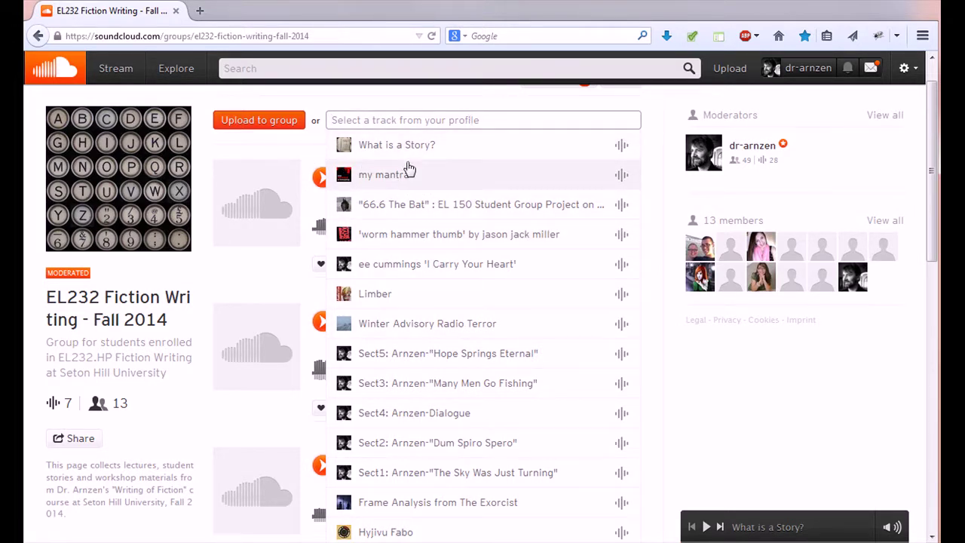
pyautogui.click(833, 453)
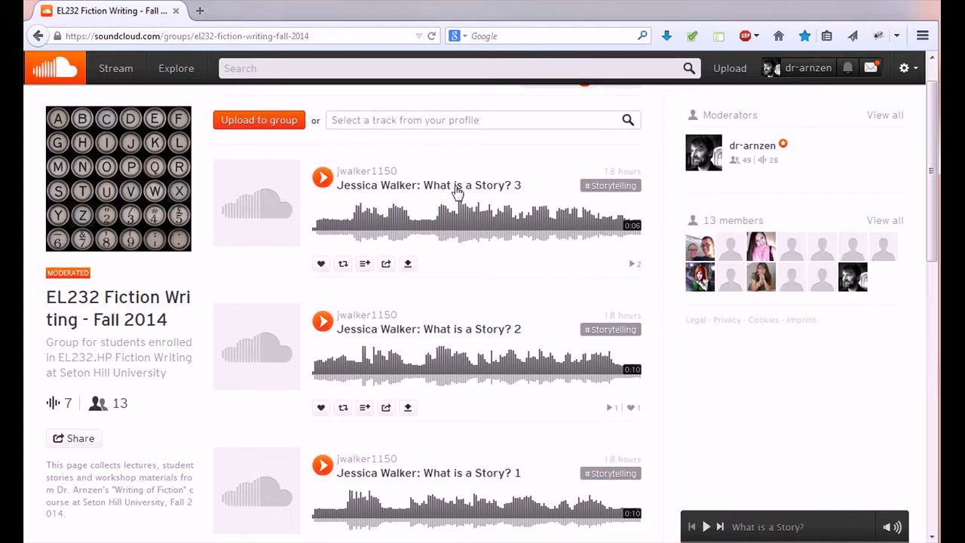
pyautogui.scroll(1, 642, 282)
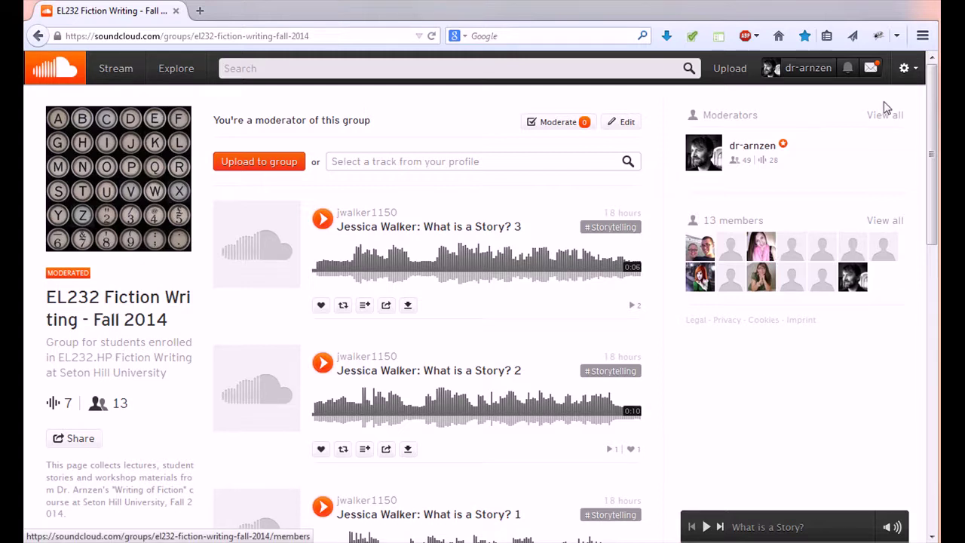
# Show the gear menu with Help, Keyboard Shortcuts and Settings.
pyautogui.click(909, 70)
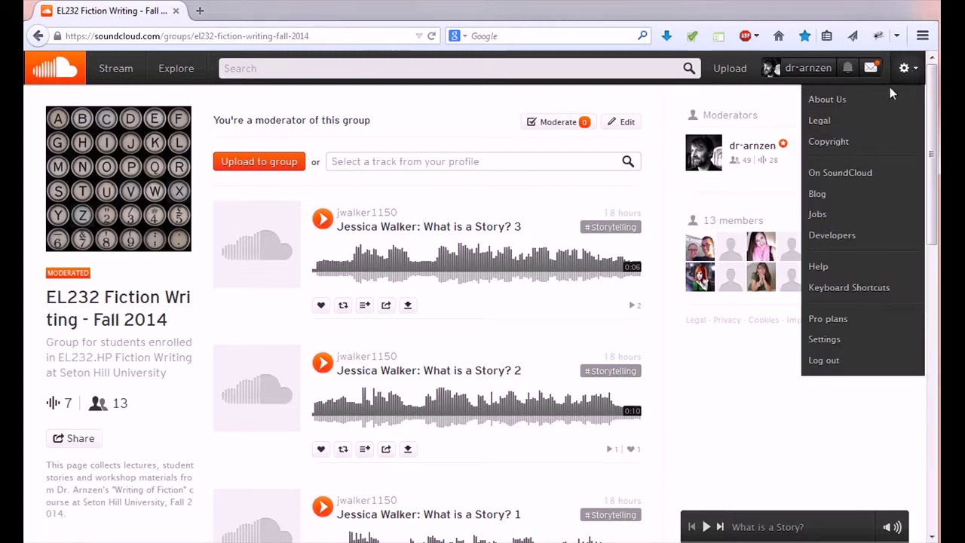